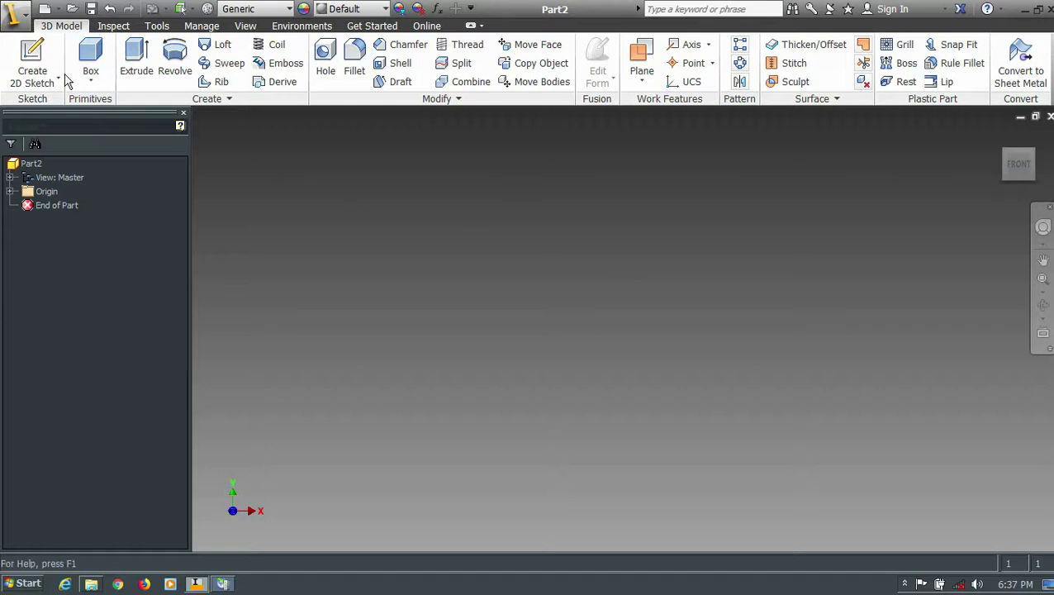
Start a sketch on a plane and draw a 65 mm vertical line from the origin, then 50 mm at 135°.
{"action": "left_click", "coordinate": [65, 77]}
{"action": "left_click", "coordinate": [539, 192]}
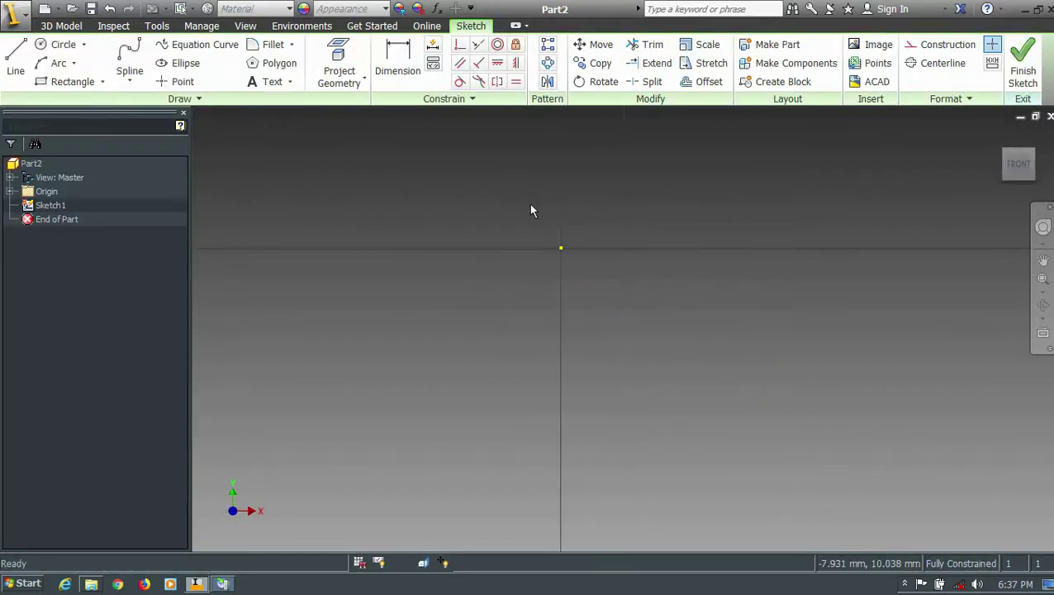
{"action": "key", "text": "l"}
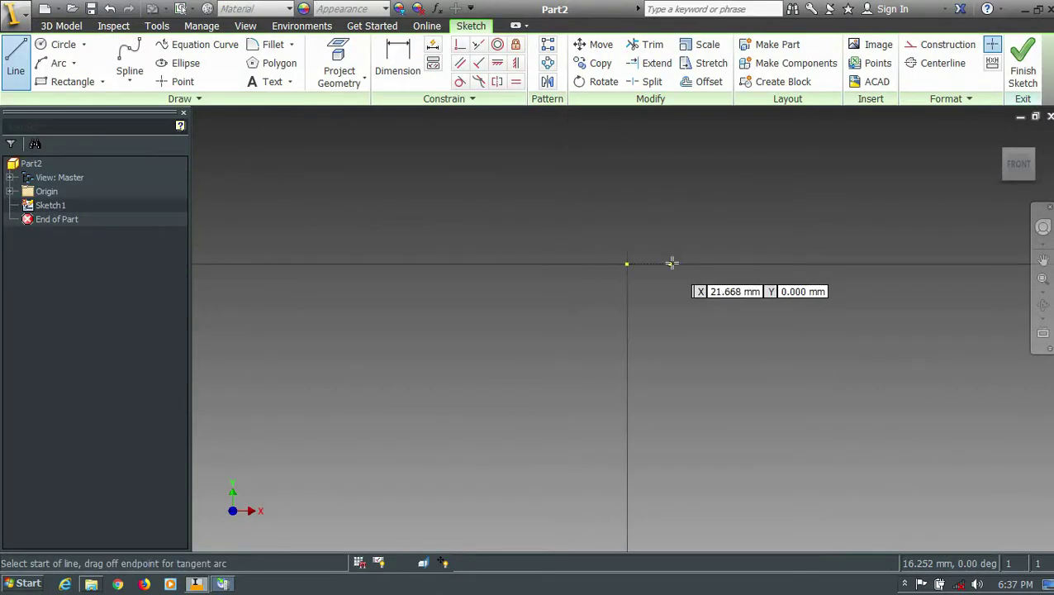
{"action": "left_click", "coordinate": [586, 263]}
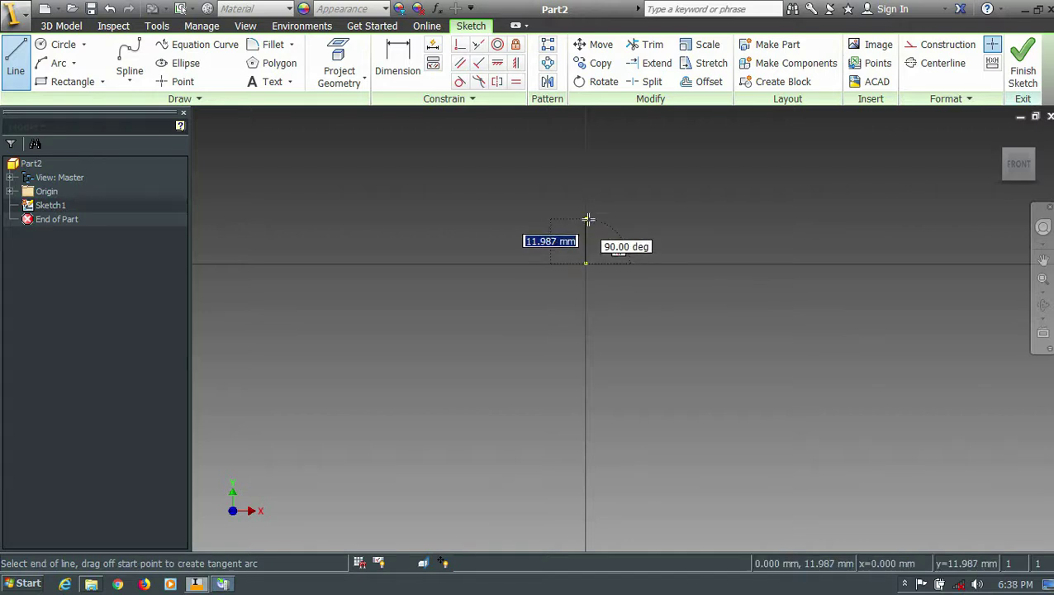
{"action": "type", "text": "65"}
{"action": "key", "text": "Return"}
{"action": "type", "text": "50"}
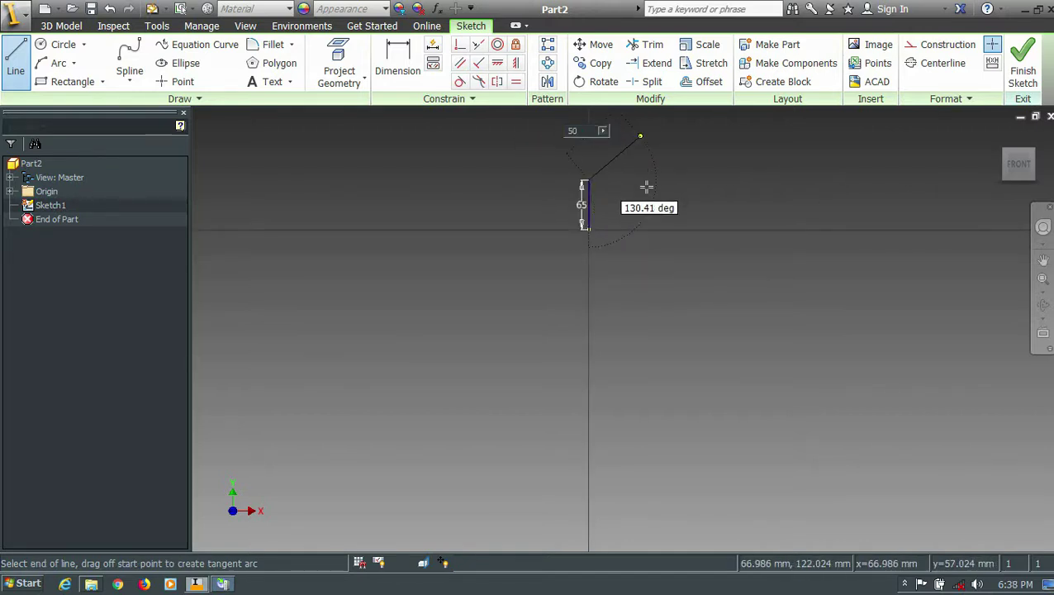
{"action": "key", "text": "Tab"}
{"action": "type", "text": "5"}
{"action": "key", "text": "Return"}
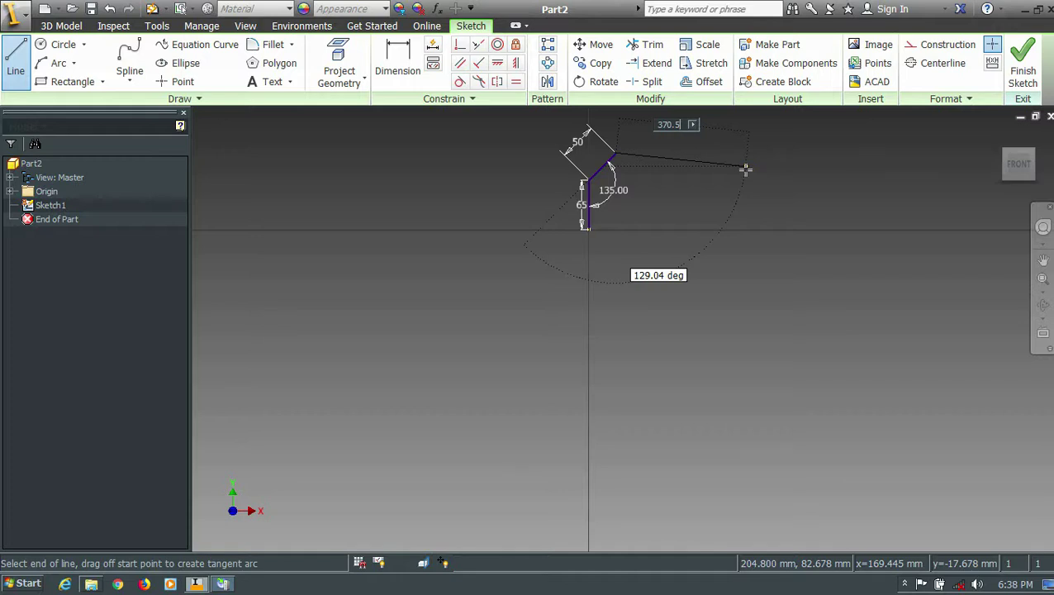
Continue with 370.5 mm at 130°, then 25, 40 and 5 mm steps, closing along the x-axis.
{"action": "key", "text": "Tab"}
{"action": "type", "text": "130"}
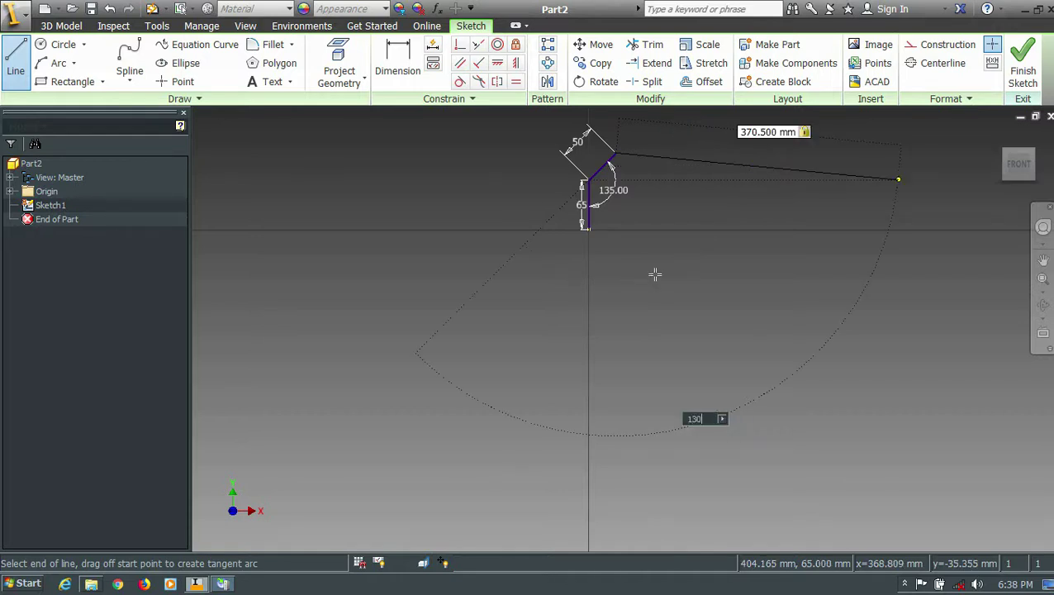
{"action": "key", "text": "Return"}
{"action": "type", "text": "25"}
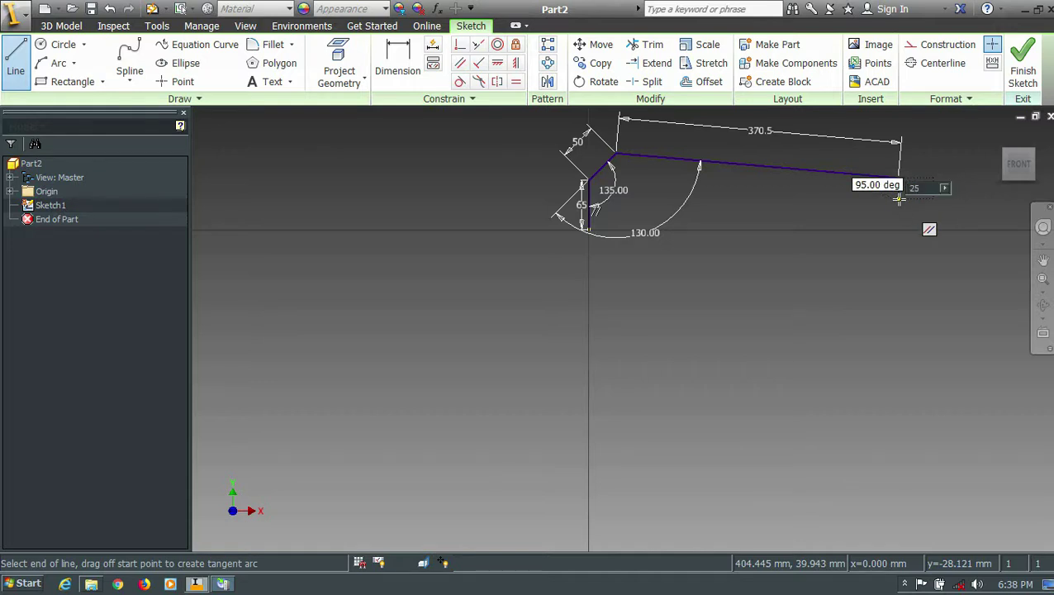
{"action": "key", "text": "Return"}
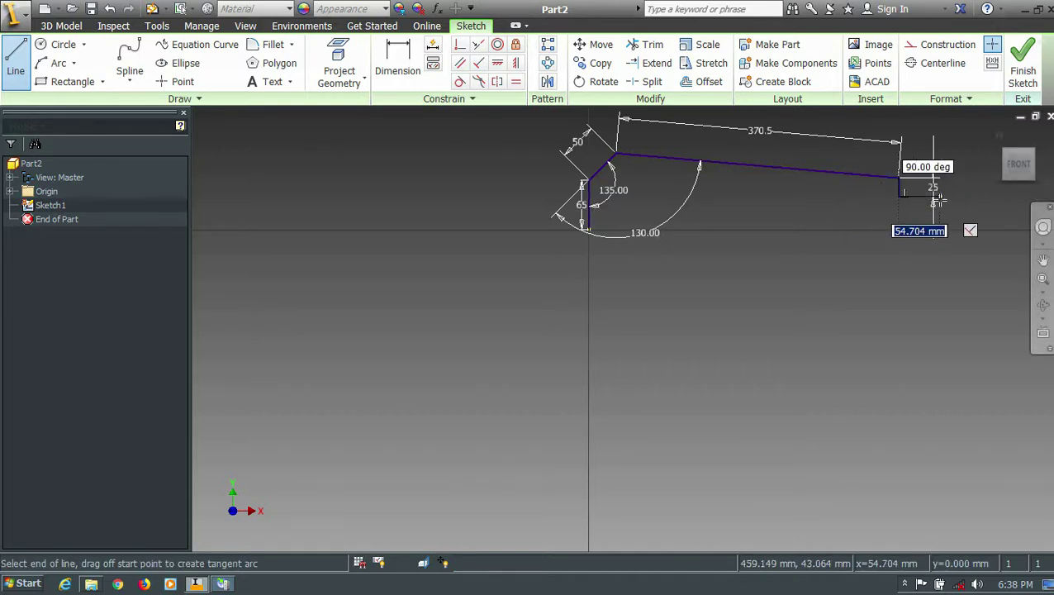
{"action": "key", "text": "Return"}
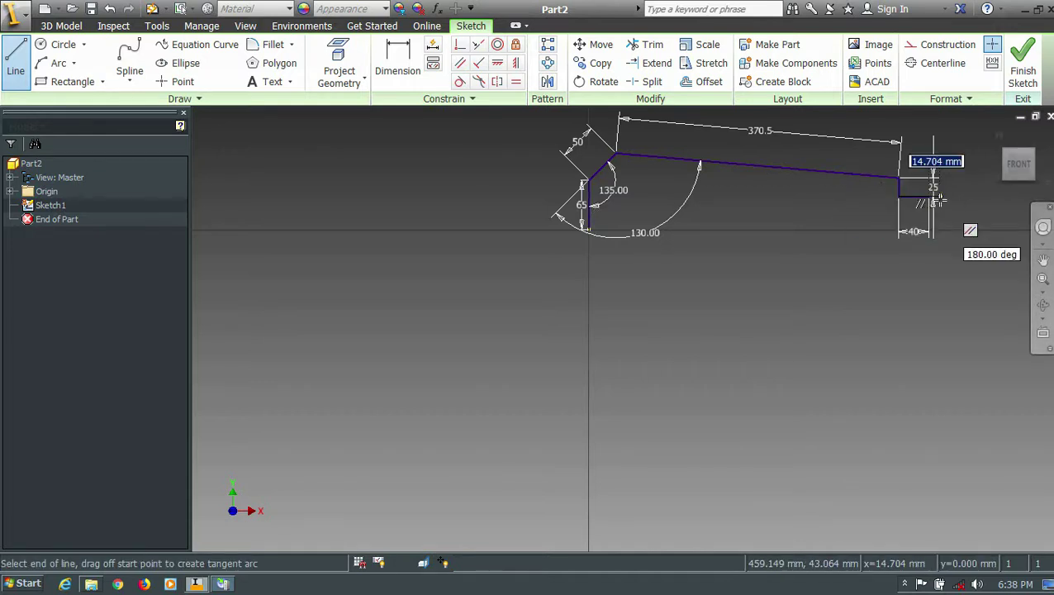
{"action": "scroll", "coordinate": [941, 175], "scroll_direction": "up", "scroll_amount": 5}
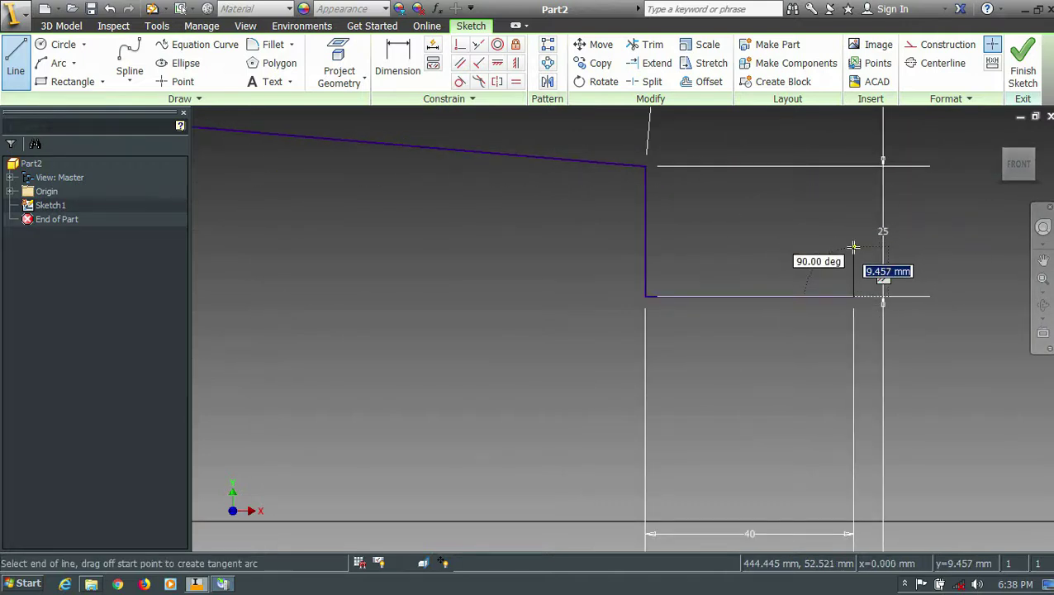
{"action": "key", "text": "Return"}
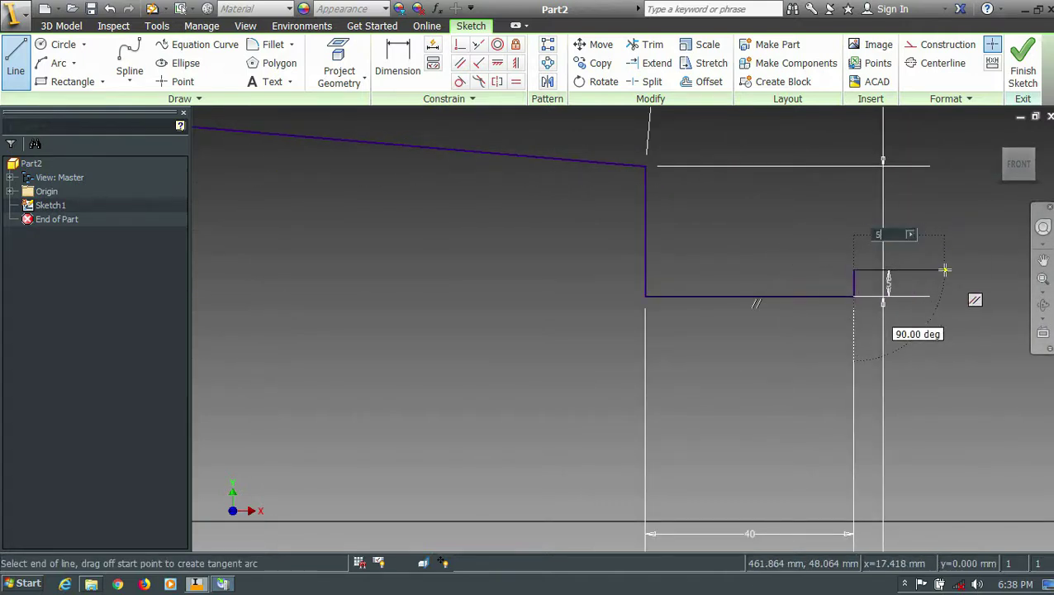
{"action": "scroll", "coordinate": [929, 277], "scroll_direction": "down", "scroll_amount": 3}
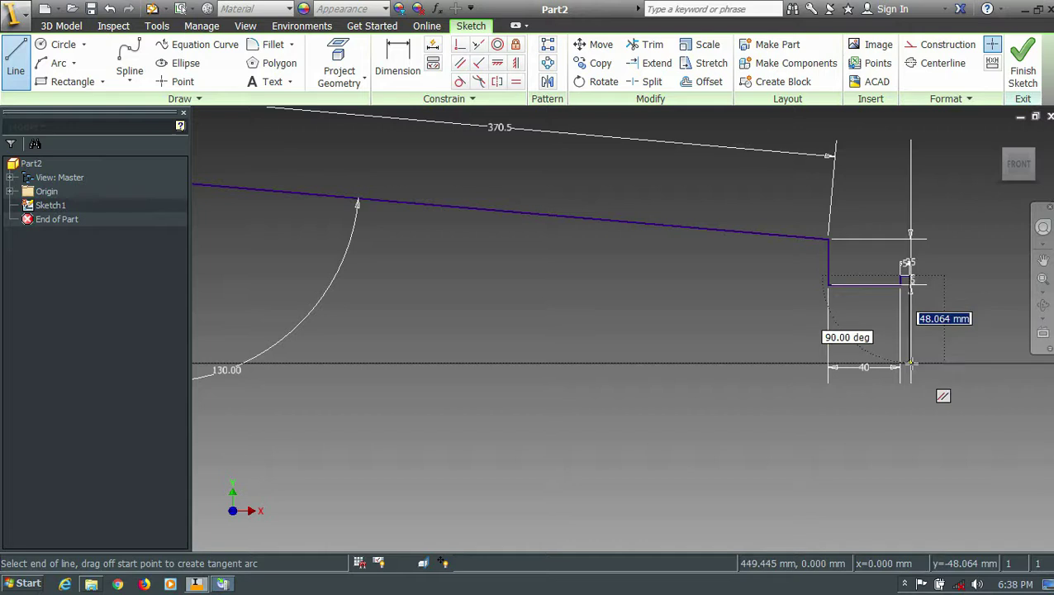
{"action": "scroll", "coordinate": [862, 405], "scroll_direction": "down", "scroll_amount": 3}
{"action": "scroll", "coordinate": [624, 364], "scroll_direction": "up", "scroll_amount": 2}
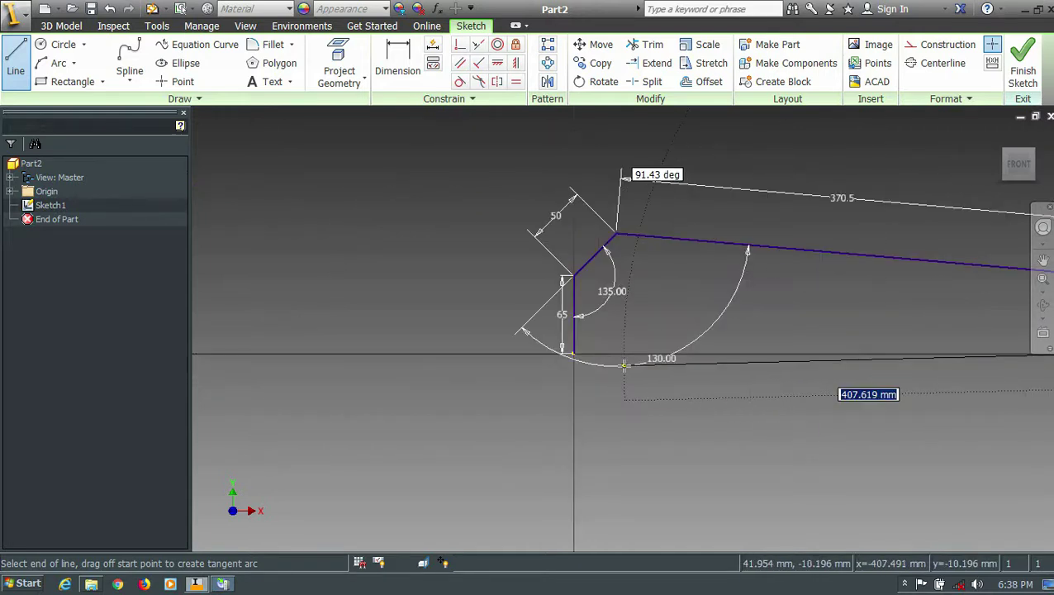
{"action": "scroll", "coordinate": [874, 364], "scroll_direction": "down", "scroll_amount": 2}
{"action": "left_click", "coordinate": [881, 357]}
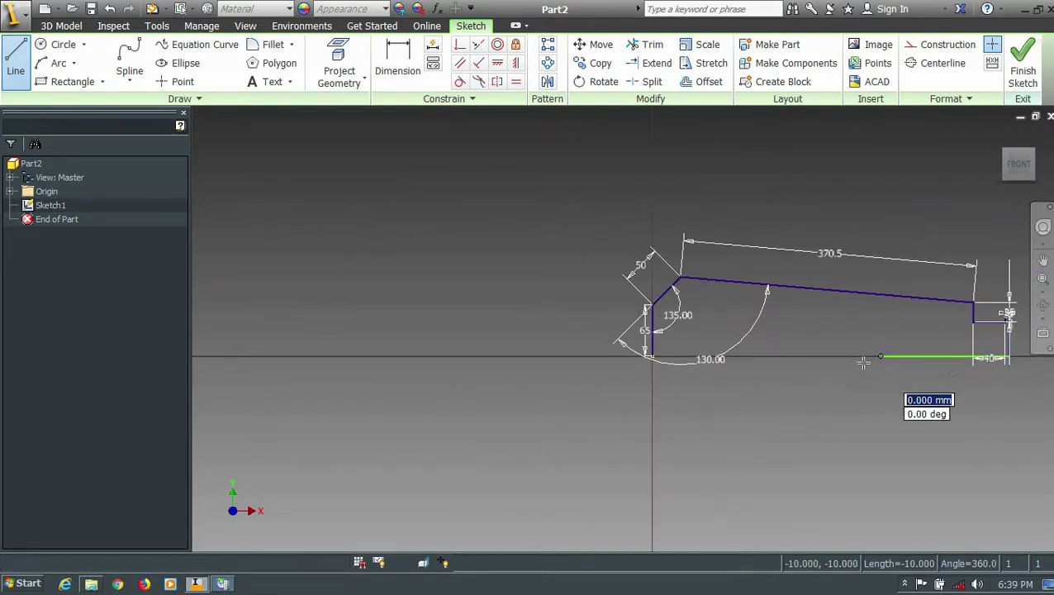
Draw a 10 mm drop and a 10 mm step from the top of the 65 segment.
{"action": "key", "text": "Escape"}
{"action": "scroll", "coordinate": [665, 318], "scroll_direction": "up", "scroll_amount": 5}
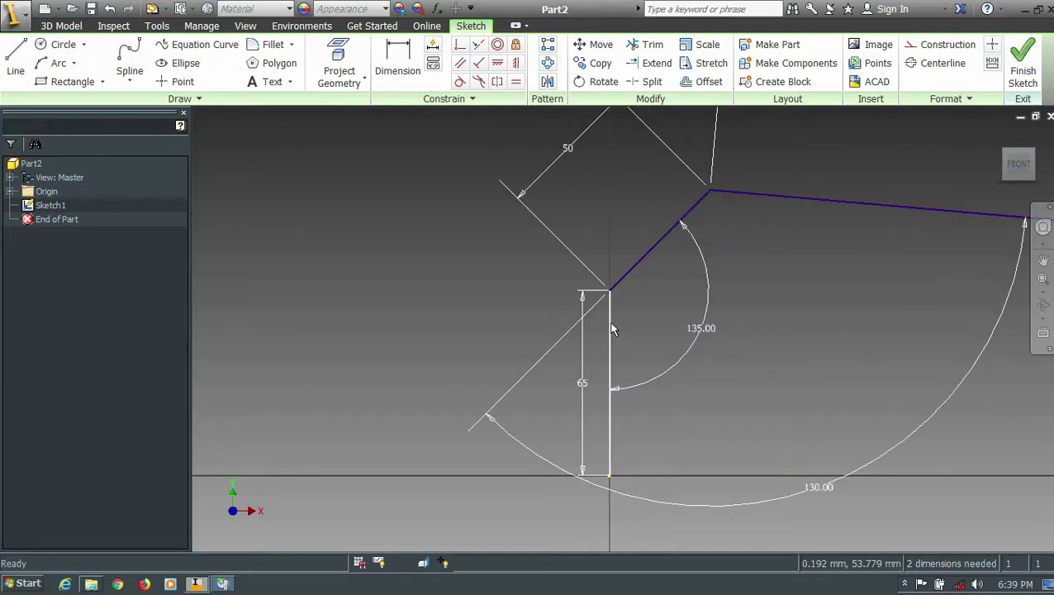
{"action": "key", "text": "l"}
{"action": "left_click", "coordinate": [609, 291]}
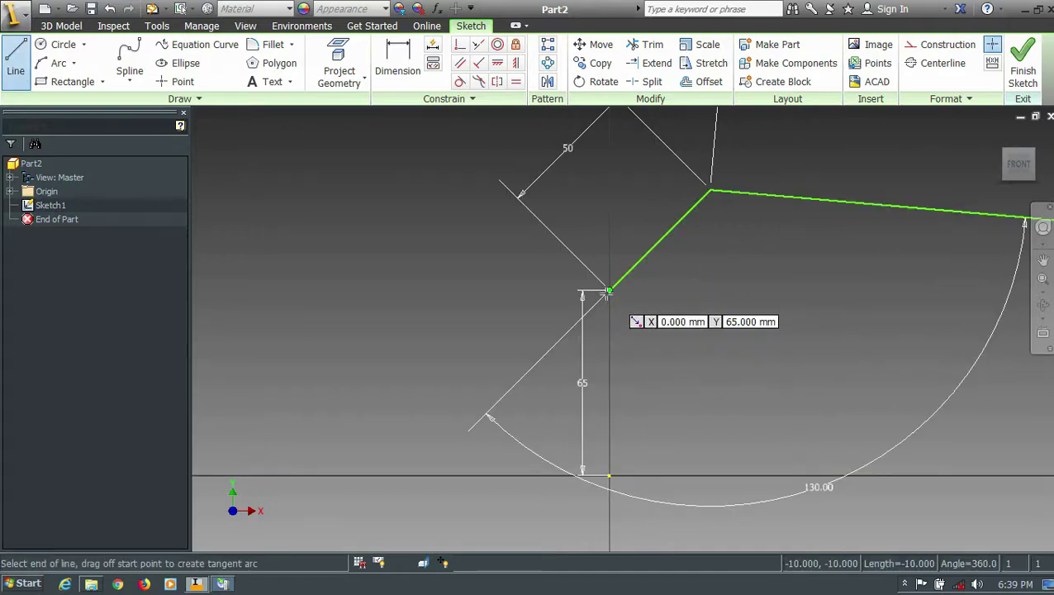
{"action": "type", "text": "10"}
{"action": "key", "text": "Return"}
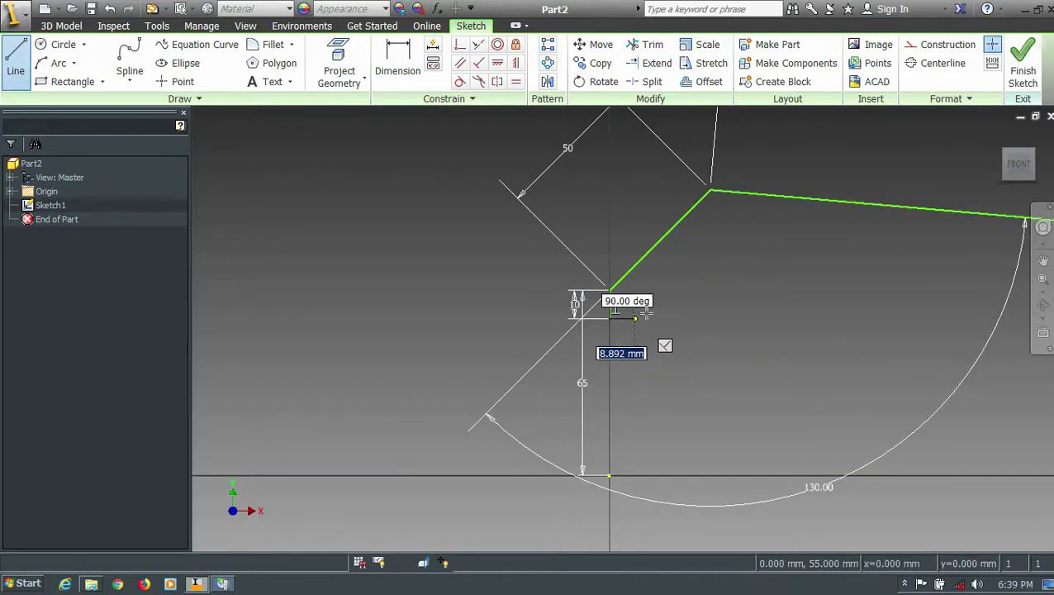
{"action": "key", "text": "Return"}
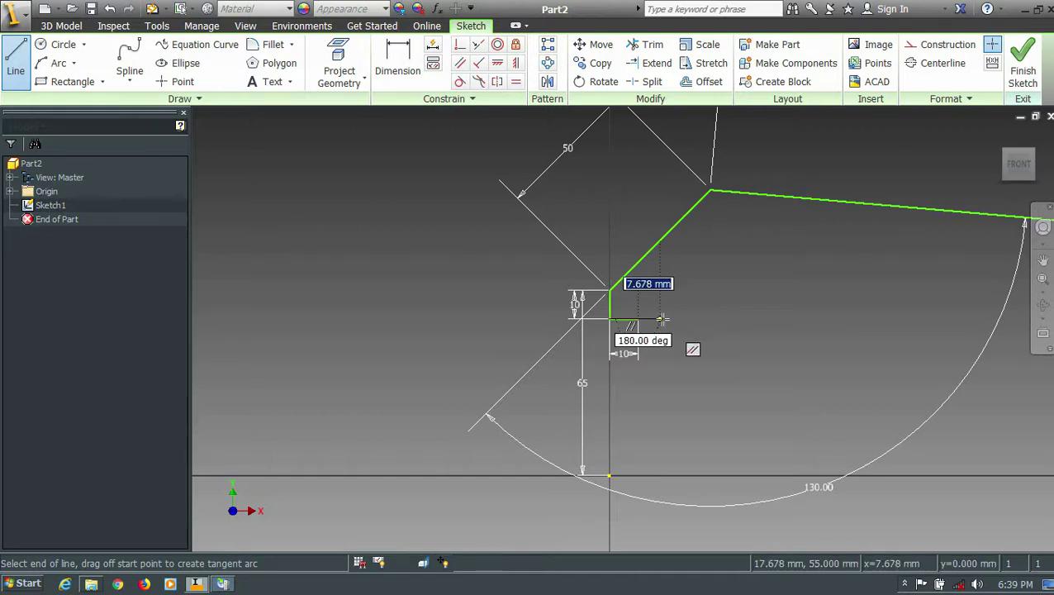
{"action": "key", "text": "Escape"}
Add an arc from the 10 mm step's end curving down to the origin.
{"action": "left_click", "coordinate": [60, 63]}
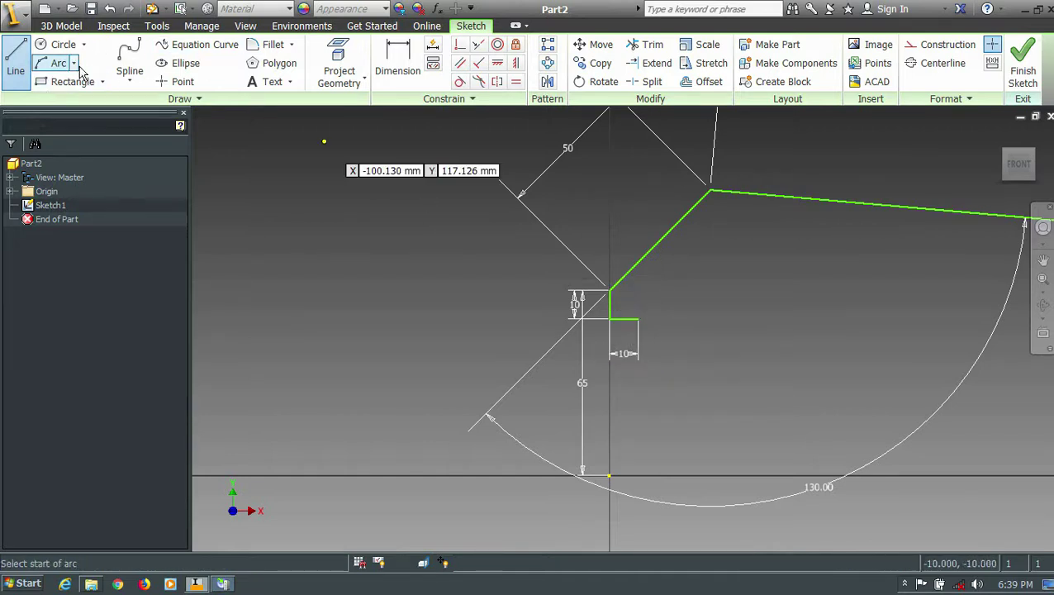
{"action": "left_click", "coordinate": [636, 319]}
{"action": "left_click", "coordinate": [609, 471]}
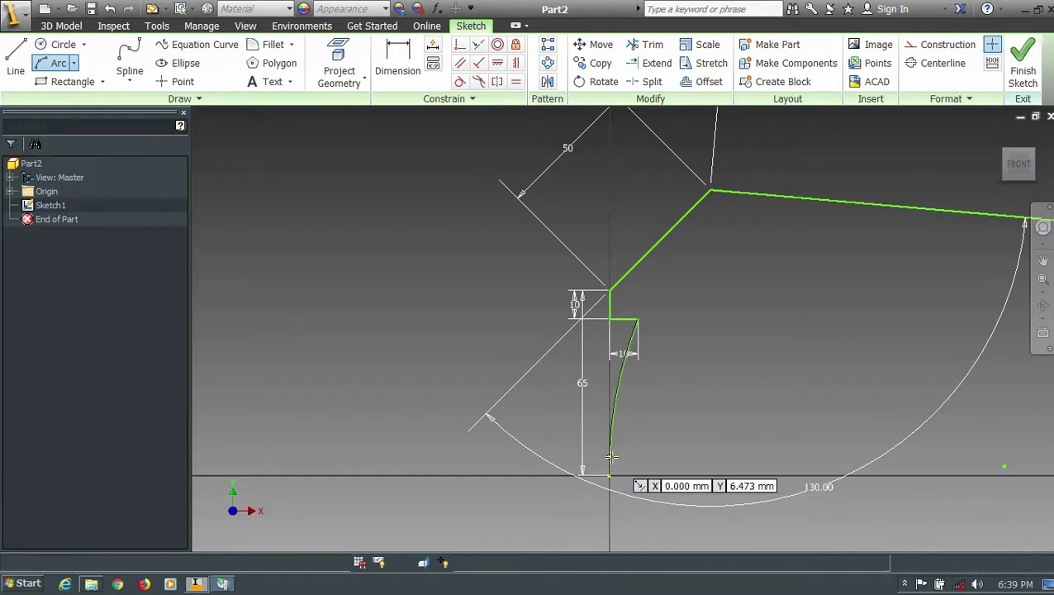
{"action": "left_click", "coordinate": [613, 417]}
Try adding a 65 dimension and dismiss the duplicate-dimension warning.
{"action": "key", "text": "d"}
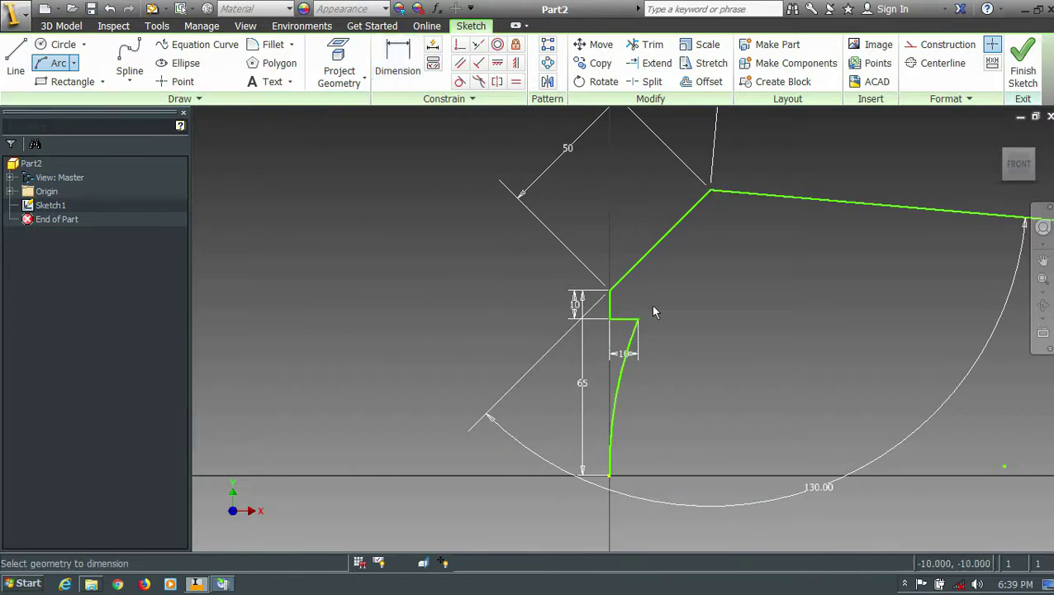
{"action": "left_click", "coordinate": [609, 291]}
{"action": "left_click", "coordinate": [609, 475]}
{"action": "left_click", "coordinate": [487, 441]}
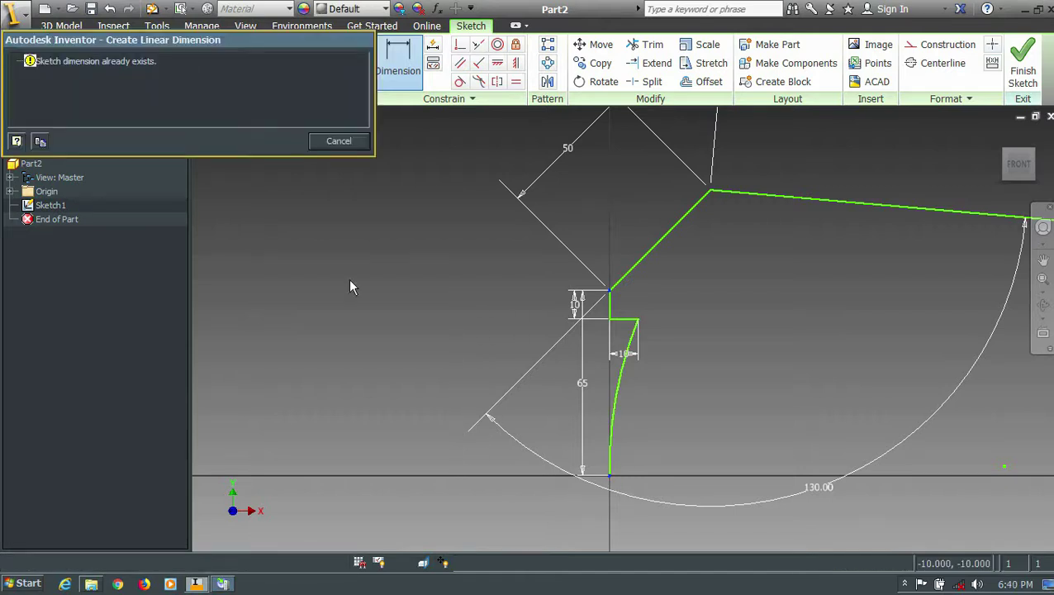
{"action": "left_click", "coordinate": [338, 141]}
{"action": "scroll", "coordinate": [400, 218], "scroll_direction": "down", "scroll_amount": 5}
Offset the profile curves inward and dimension the wall gap at 2 mm.
{"action": "left_click", "coordinate": [700, 81]}
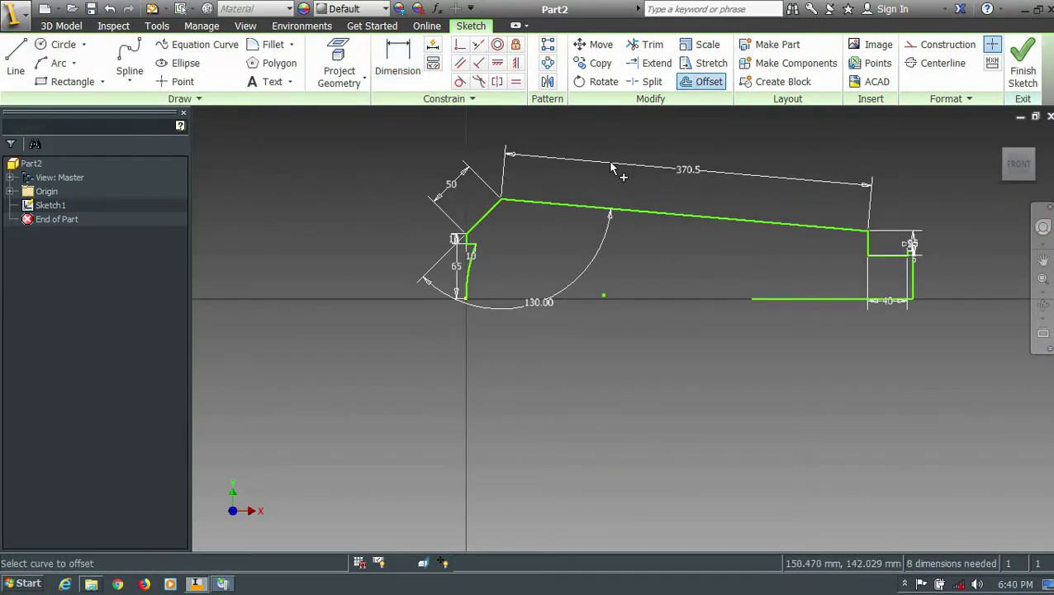
{"action": "left_click", "coordinate": [578, 206]}
{"action": "scroll", "coordinate": [573, 207], "scroll_direction": "up", "scroll_amount": 3}
{"action": "scroll", "coordinate": [575, 207], "scroll_direction": "up", "scroll_amount": 3}
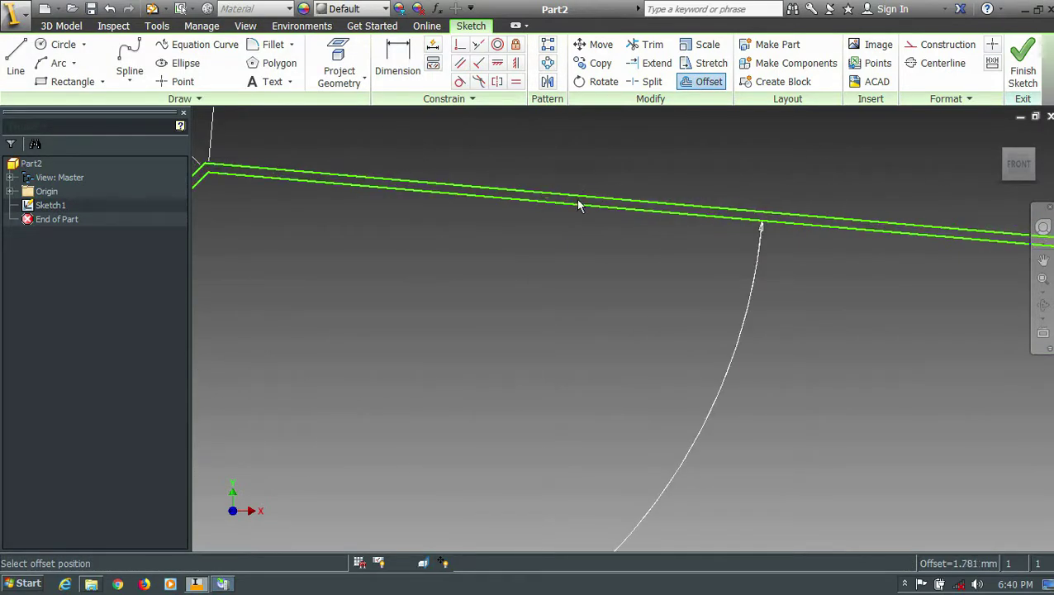
{"action": "left_click", "coordinate": [576, 213]}
{"action": "key", "text": "d"}
{"action": "left_click", "coordinate": [575, 212]}
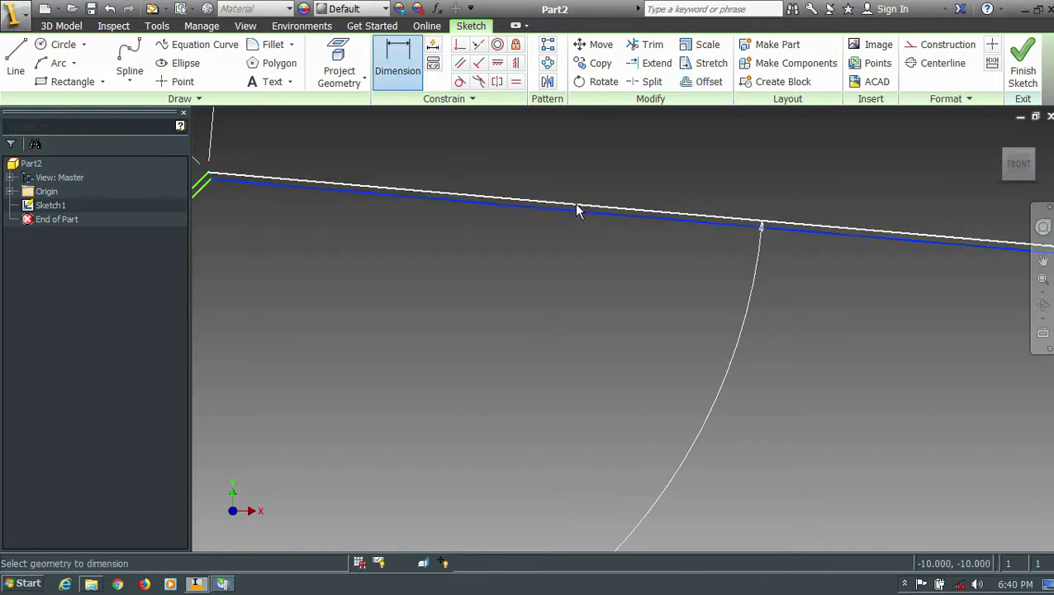
{"action": "left_click", "coordinate": [574, 203]}
{"action": "left_click", "coordinate": [591, 236]}
{"action": "type", "text": "2"}
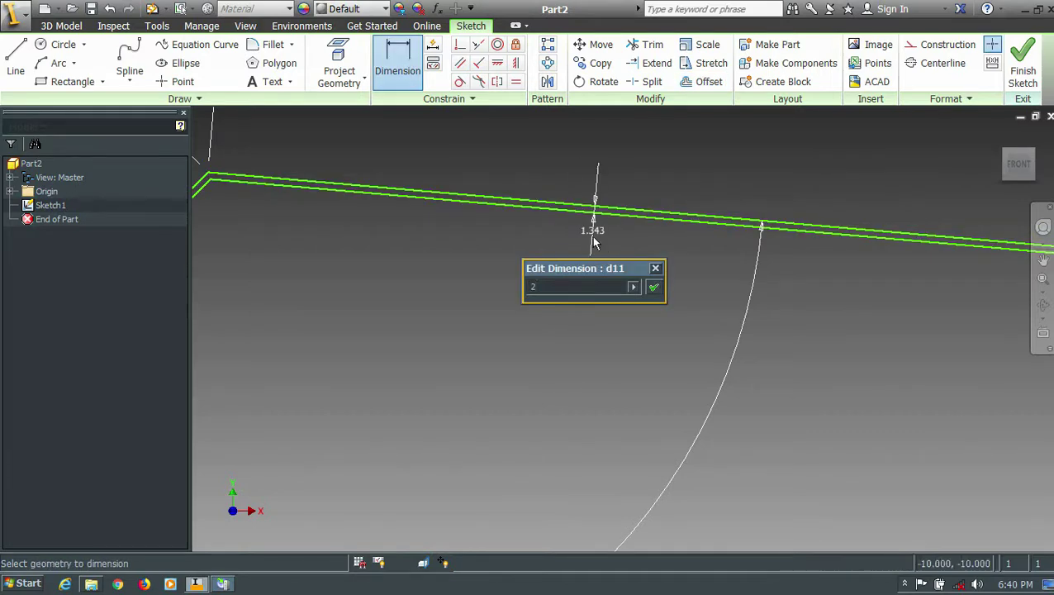
{"action": "key", "text": "Return"}
{"action": "scroll", "coordinate": [594, 251], "scroll_direction": "down", "scroll_amount": 3}
{"action": "scroll", "coordinate": [549, 298], "scroll_direction": "up", "scroll_amount": 5}
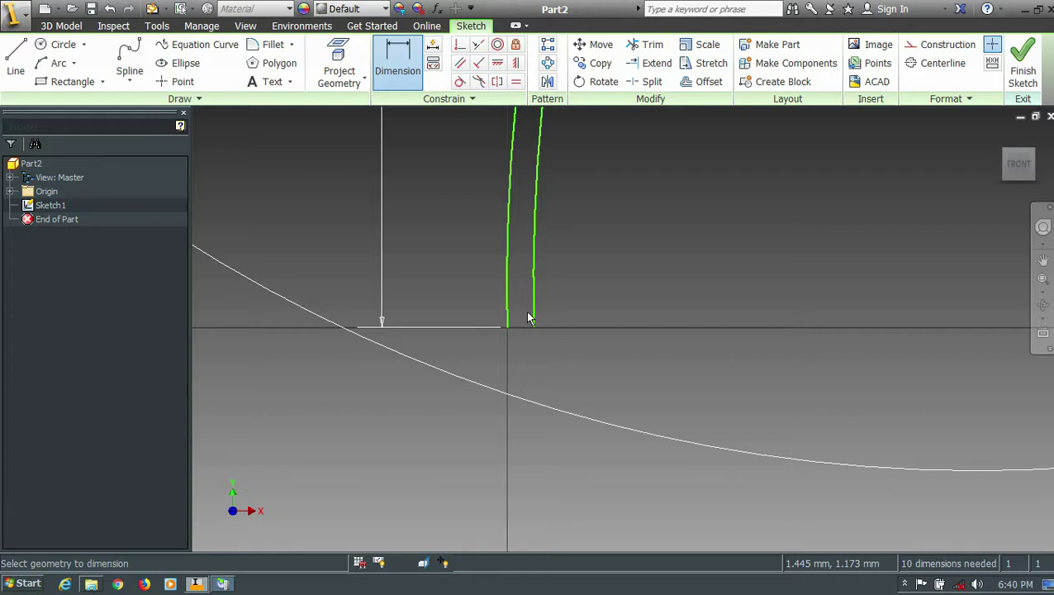
Draw a short line closing the gap at the profile's open end.
{"action": "key", "text": "l"}
{"action": "left_click", "coordinate": [507, 327]}
{"action": "left_click", "coordinate": [535, 327]}
{"action": "scroll", "coordinate": [535, 327], "scroll_direction": "down", "scroll_amount": 3}
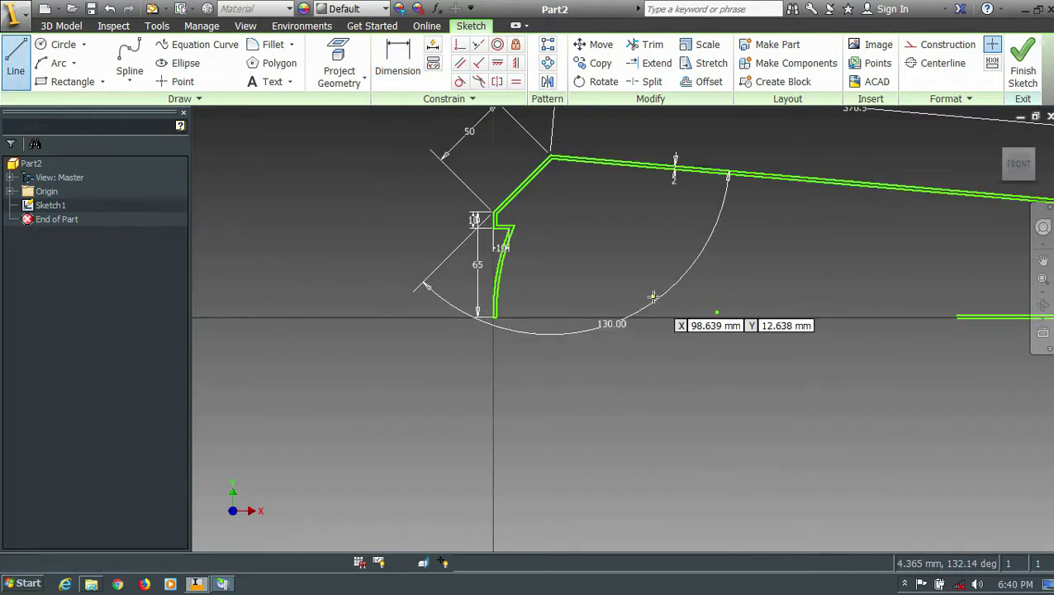
{"action": "scroll", "coordinate": [661, 314], "scroll_direction": "down", "scroll_amount": 2}
{"action": "scroll", "coordinate": [796, 318], "scroll_direction": "up", "scroll_amount": 6}
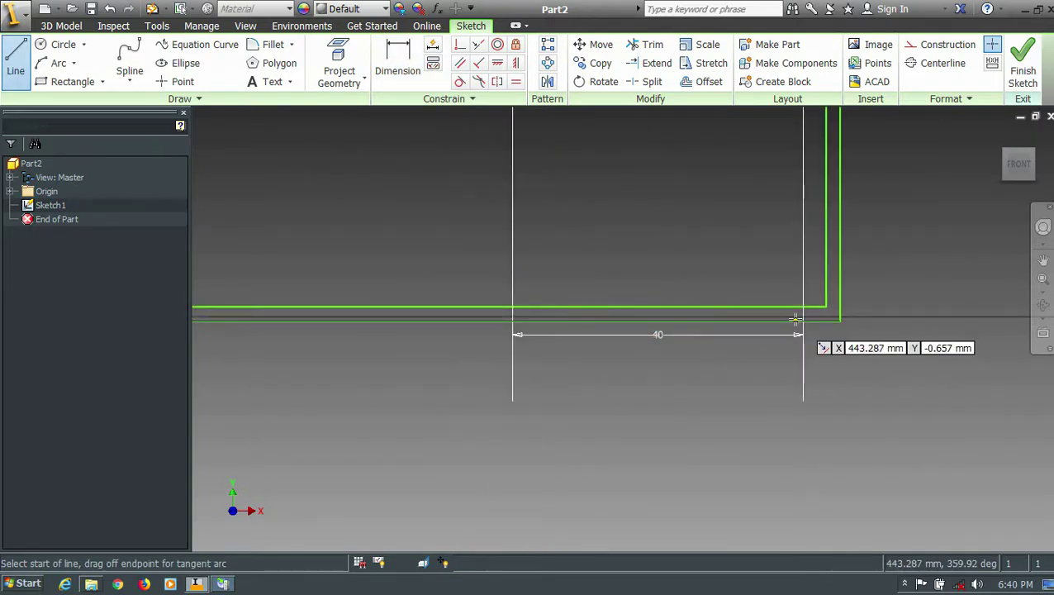
Trim the extra inner segment, extend the inner line to the corner, and finish the sketch.
{"action": "key", "text": "x"}
{"action": "left_click", "coordinate": [793, 307]}
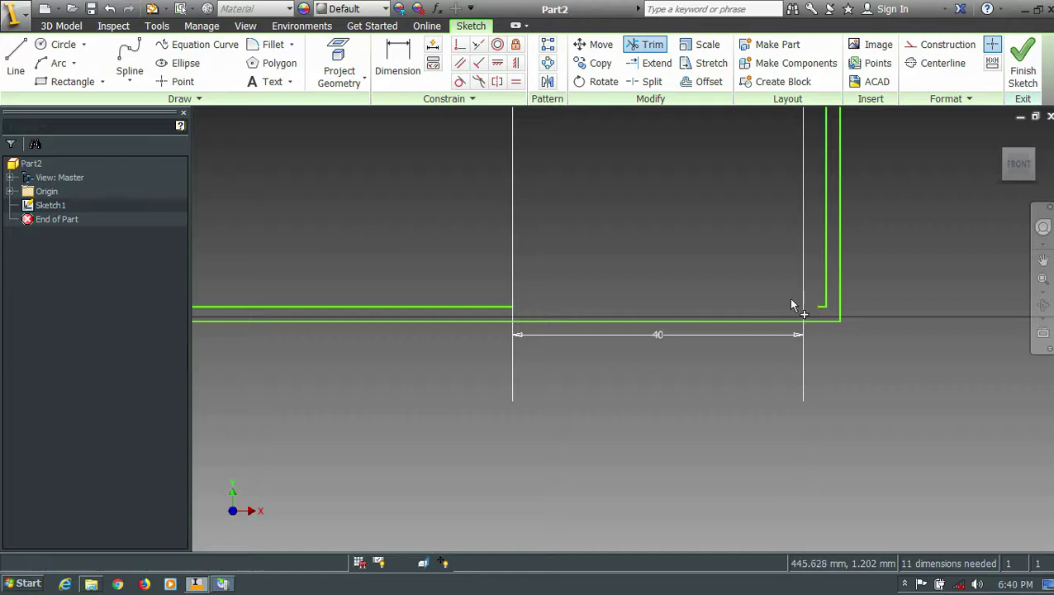
{"action": "left_click", "coordinate": [649, 69]}
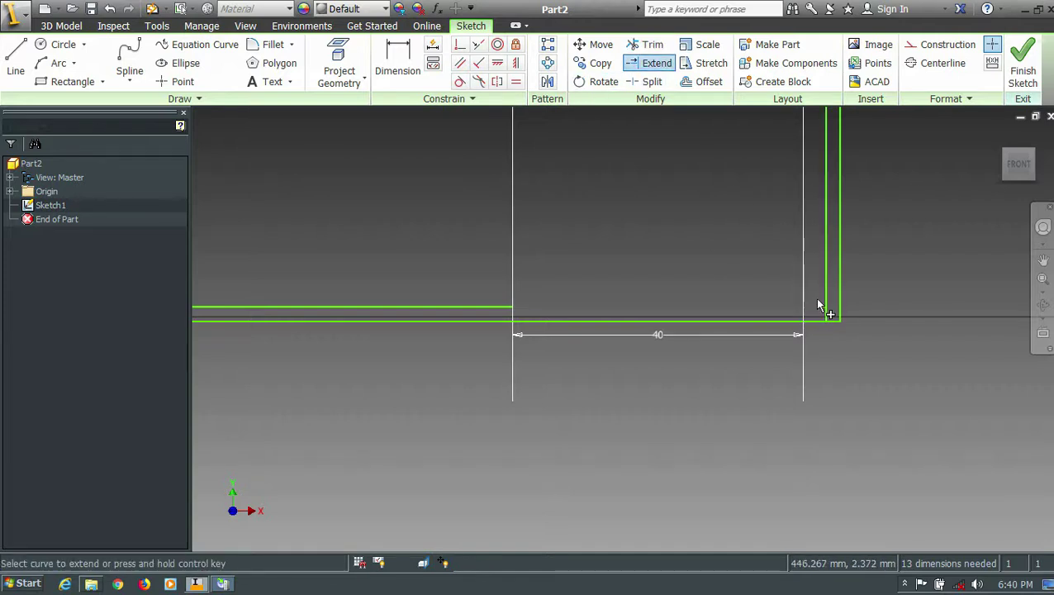
{"action": "left_click", "coordinate": [817, 305]}
{"action": "key", "text": "x"}
{"action": "left_click", "coordinate": [1021, 74]}
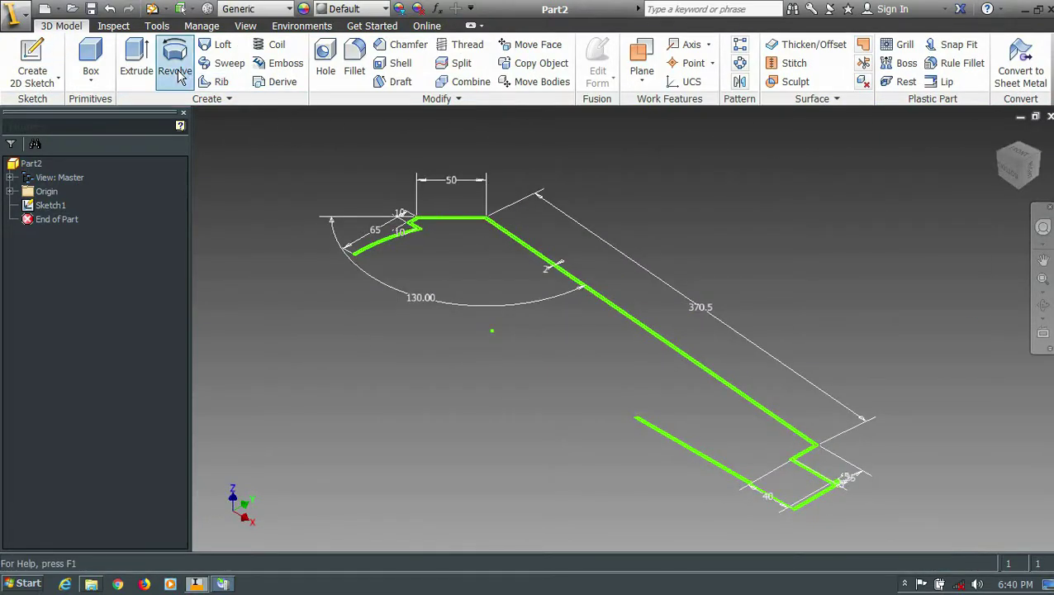
Revolve the profile a full 360° about the centre line into a solid.
{"action": "left_click", "coordinate": [175, 66]}
{"action": "scroll", "coordinate": [629, 284], "scroll_direction": "up", "scroll_amount": 3}
{"action": "scroll", "coordinate": [631, 289], "scroll_direction": "down", "scroll_amount": 5}
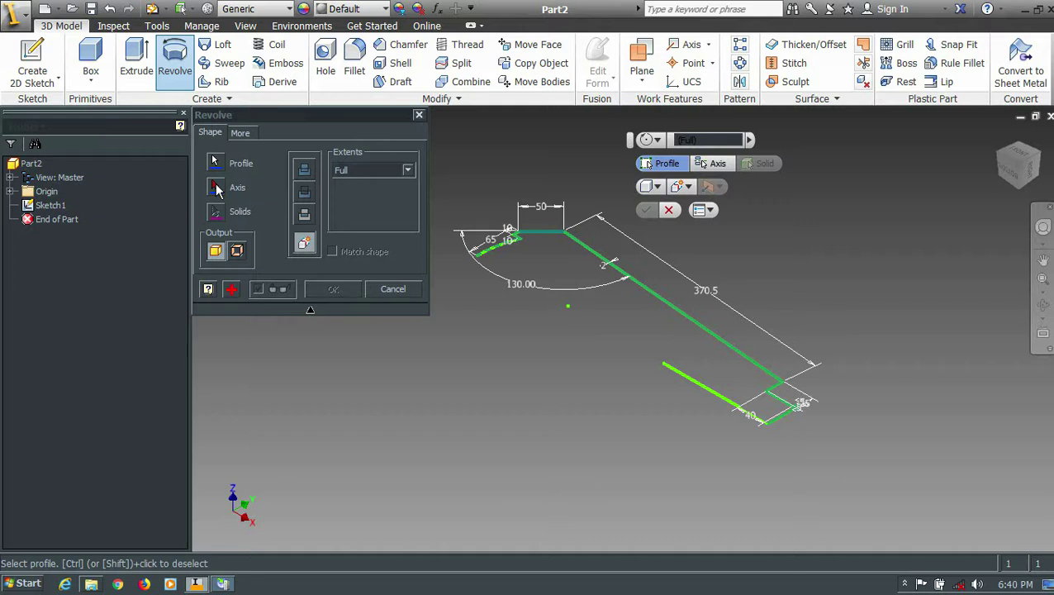
{"action": "left_click", "coordinate": [216, 189]}
{"action": "left_click", "coordinate": [677, 376]}
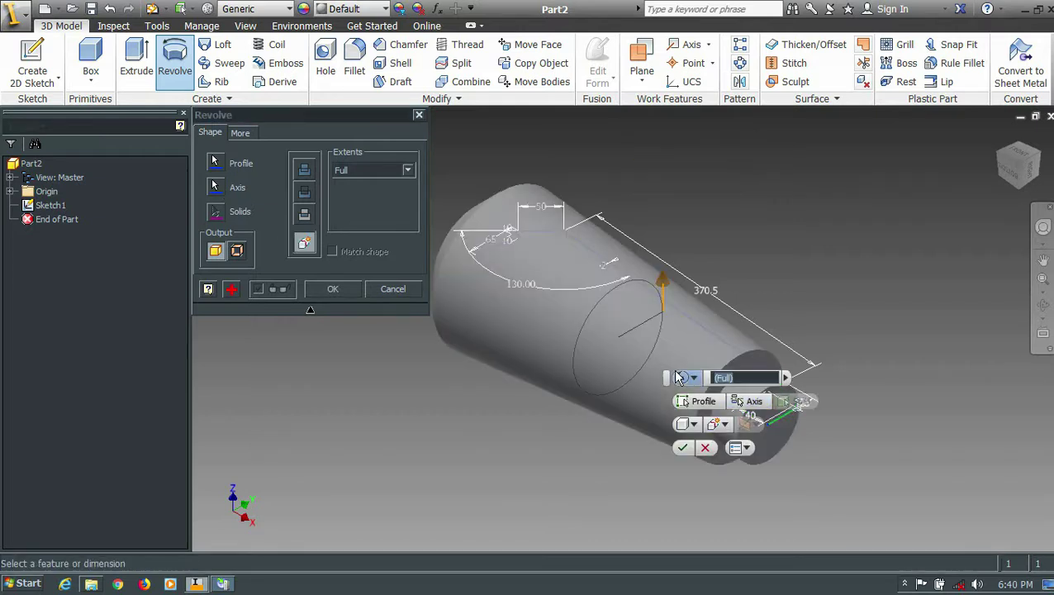
{"action": "left_click", "coordinate": [682, 449]}
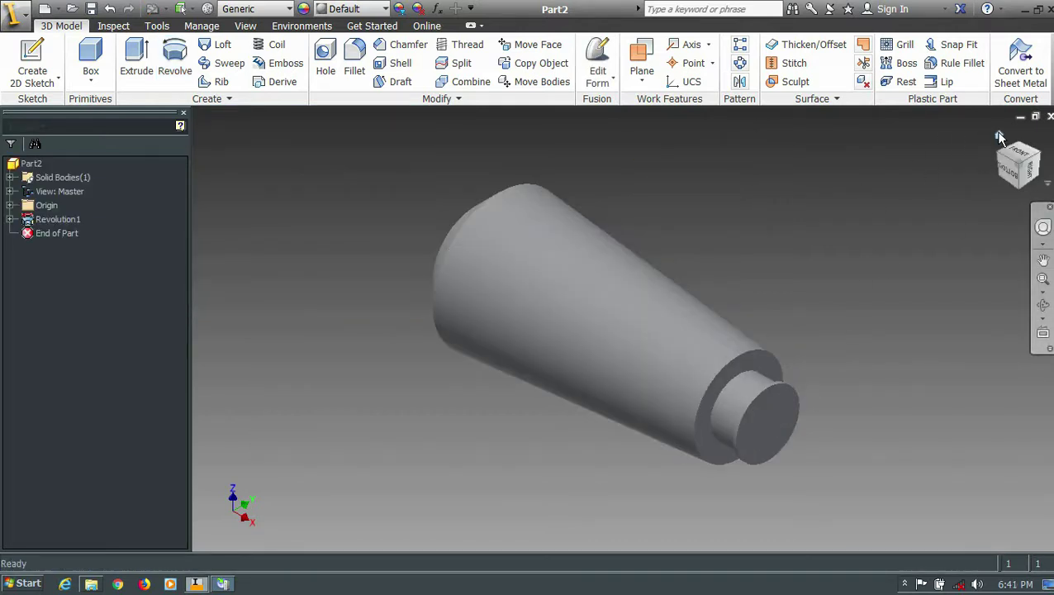
Switch the view to perspective and turn the model to see its small end.
{"action": "right_click", "coordinate": [1014, 150]}
{"action": "left_click", "coordinate": [954, 198]}
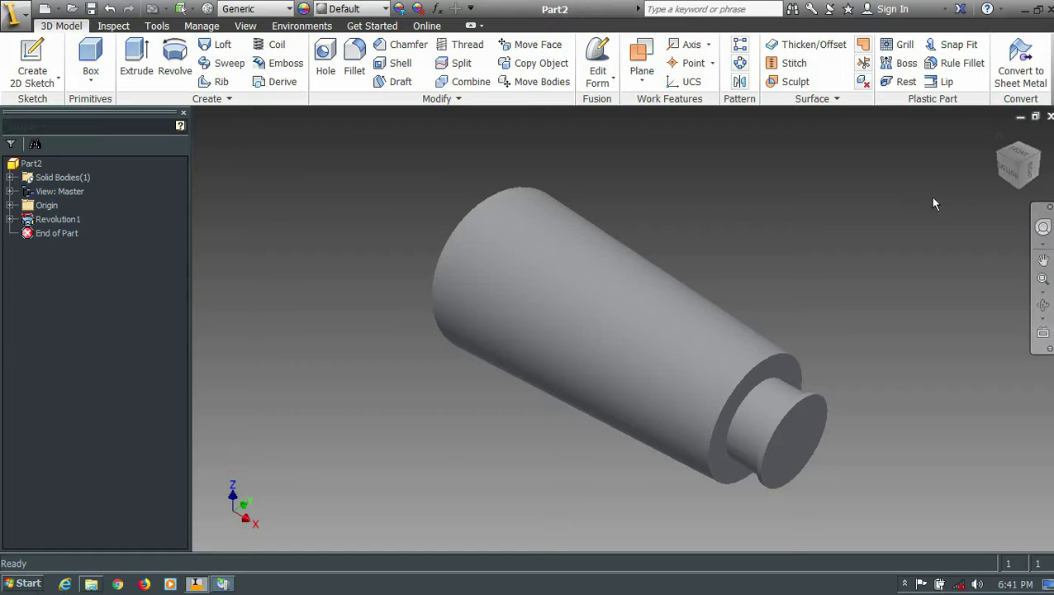
{"action": "left_click", "coordinate": [1000, 175]}
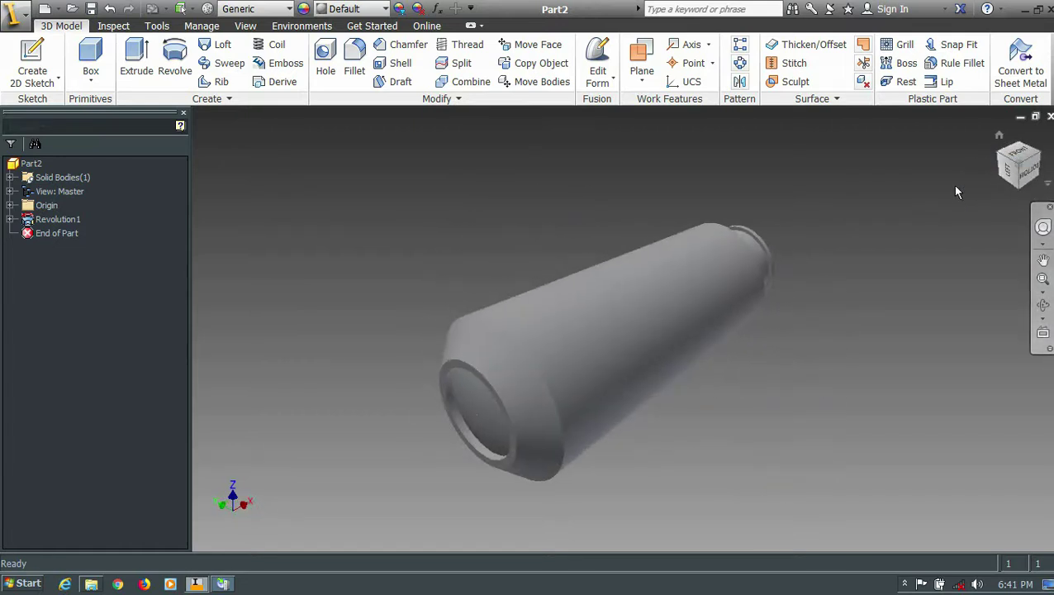
{"action": "left_click", "coordinate": [1017, 162]}
On the small end face, sketch a 60 mm diameter circle centred at the origin and finish.
{"action": "key", "text": "s"}
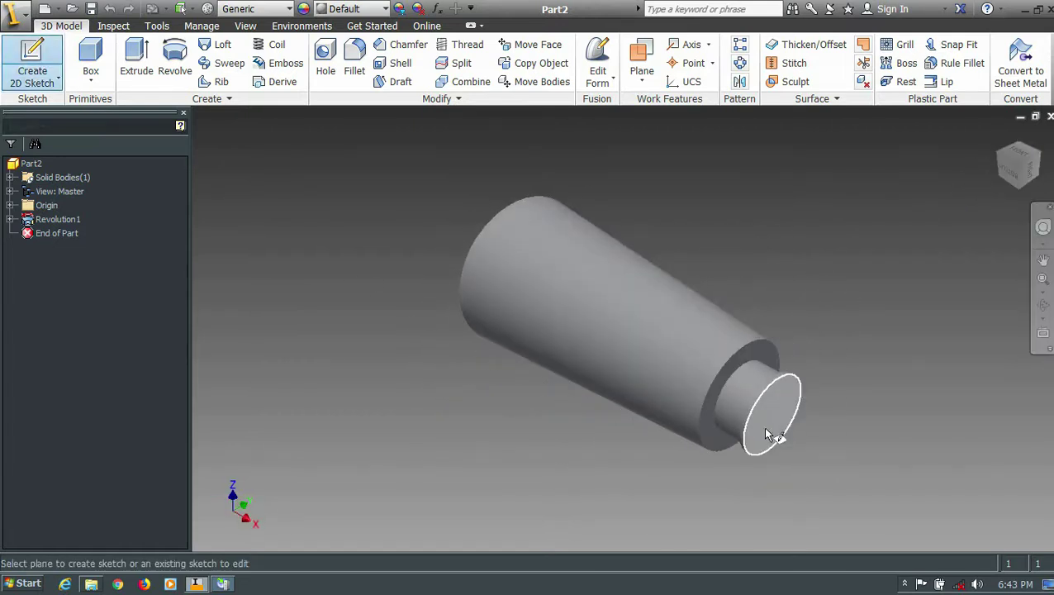
{"action": "left_click", "coordinate": [761, 425]}
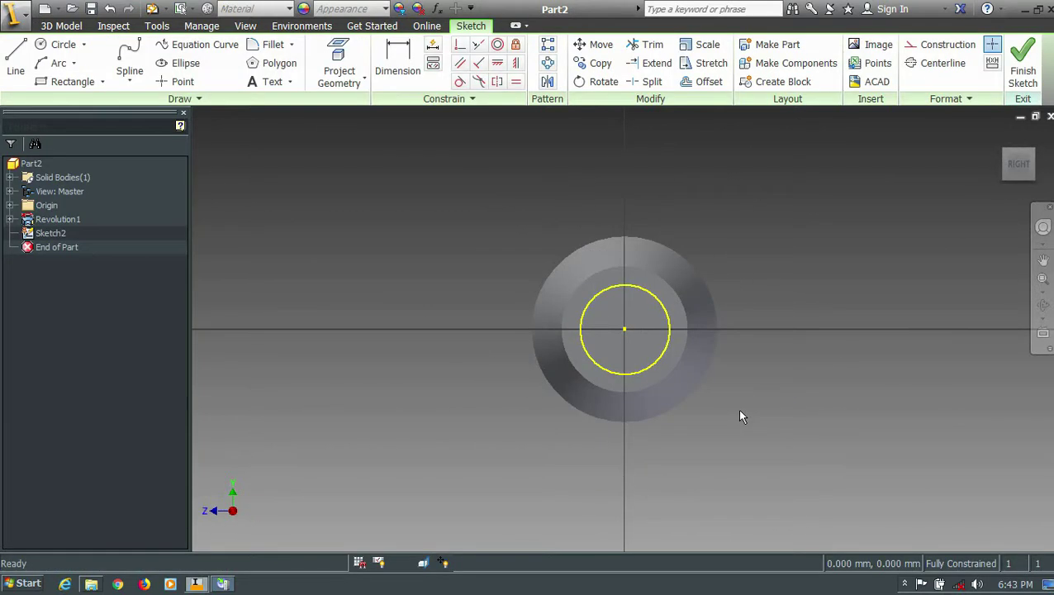
{"action": "key", "text": "c"}
{"action": "left_click", "coordinate": [625, 330]}
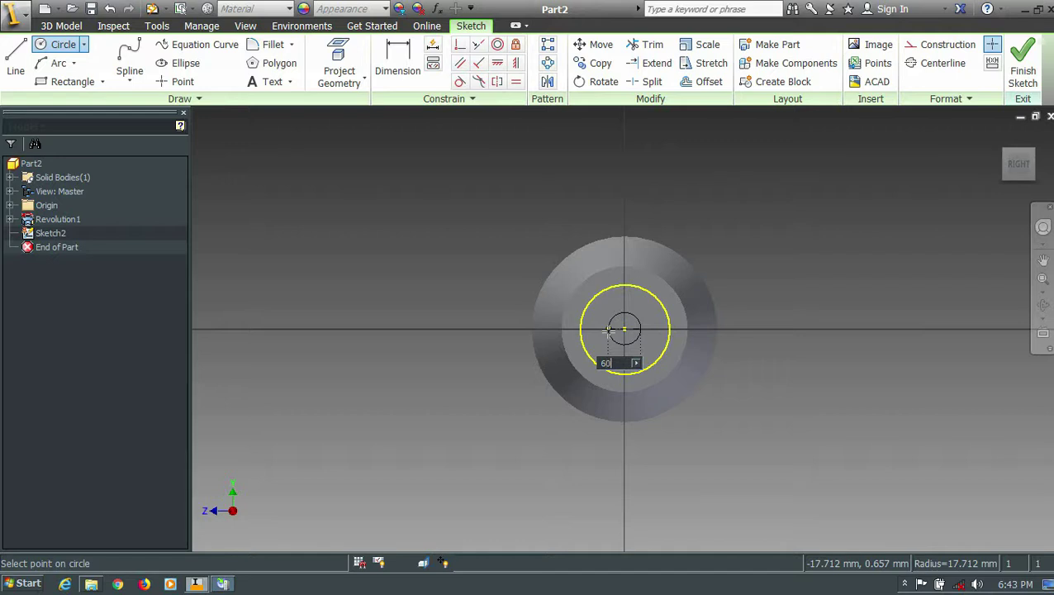
{"action": "left_click", "coordinate": [608, 330]}
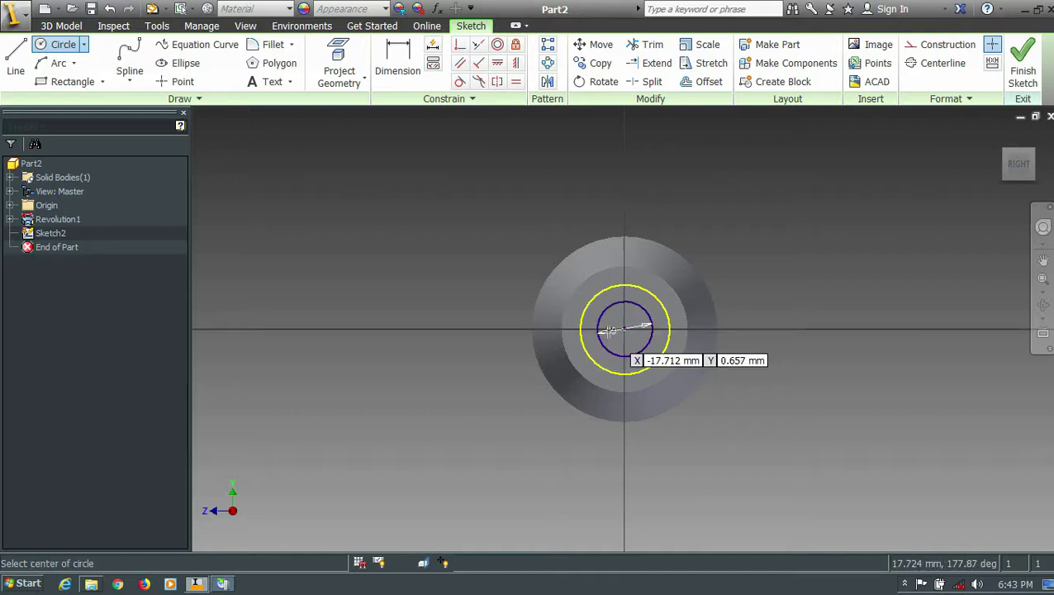
{"action": "left_click", "coordinate": [1022, 73]}
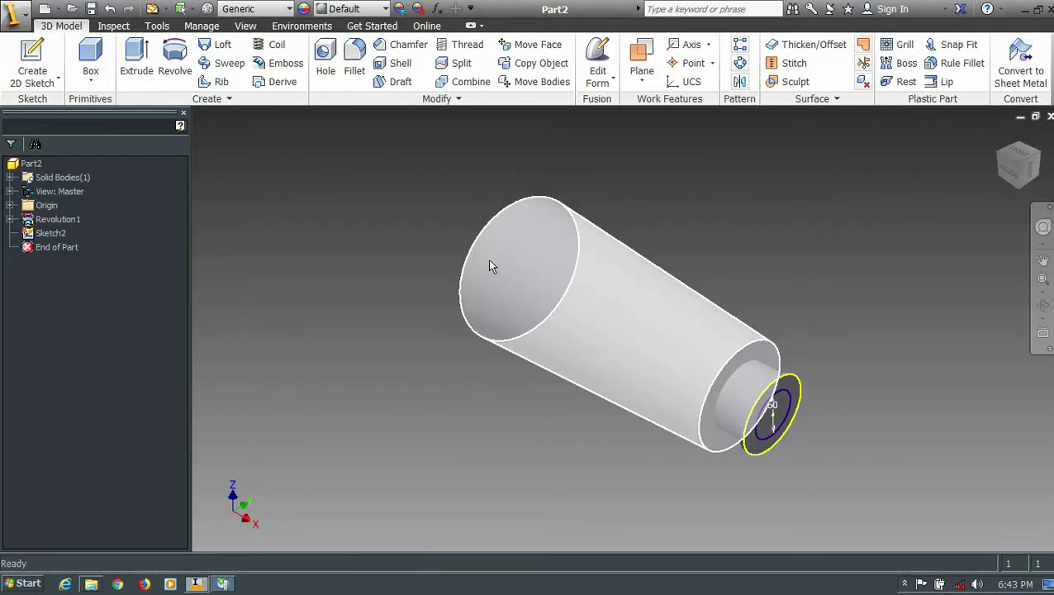
Cut the 60 mm circle 50 mm deep into the body, then view the large open end.
{"action": "left_click", "coordinate": [132, 62]}
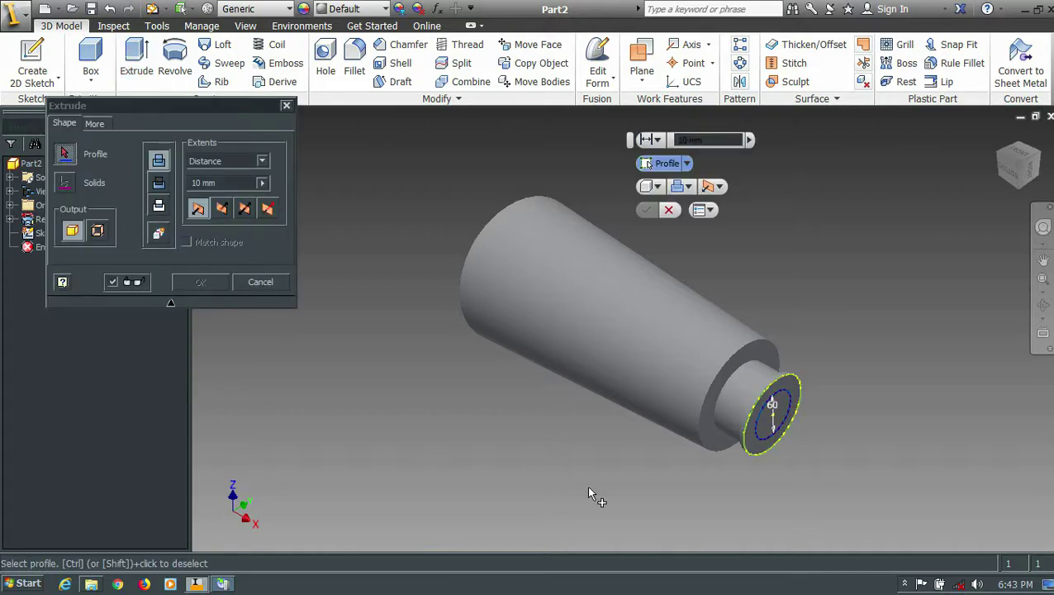
{"action": "left_click", "coordinate": [771, 429]}
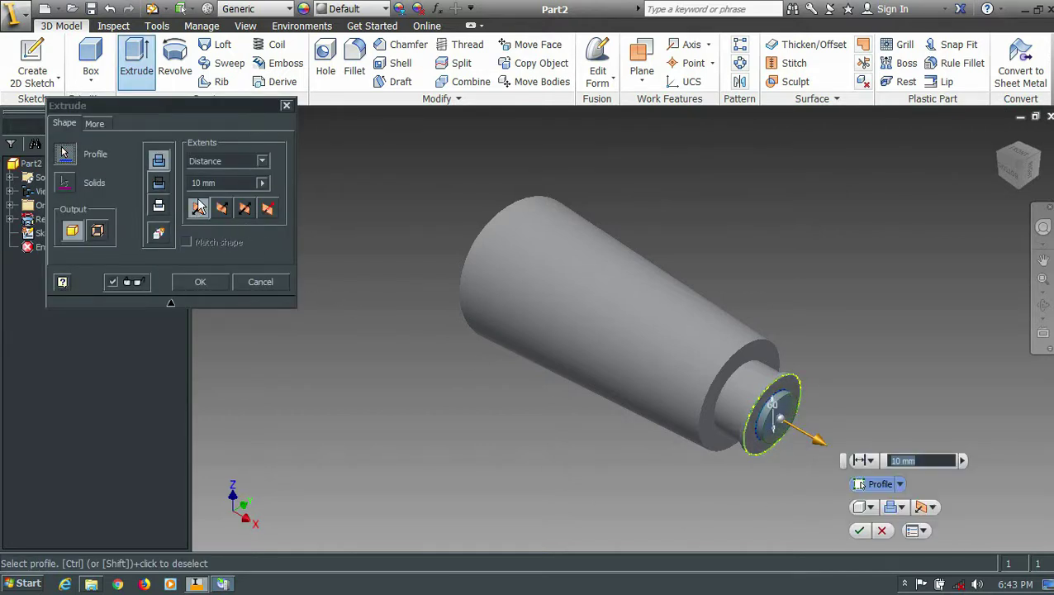
{"action": "left_click", "coordinate": [221, 209]}
{"action": "key", "text": "BackSpace"}
{"action": "type", "text": "50"}
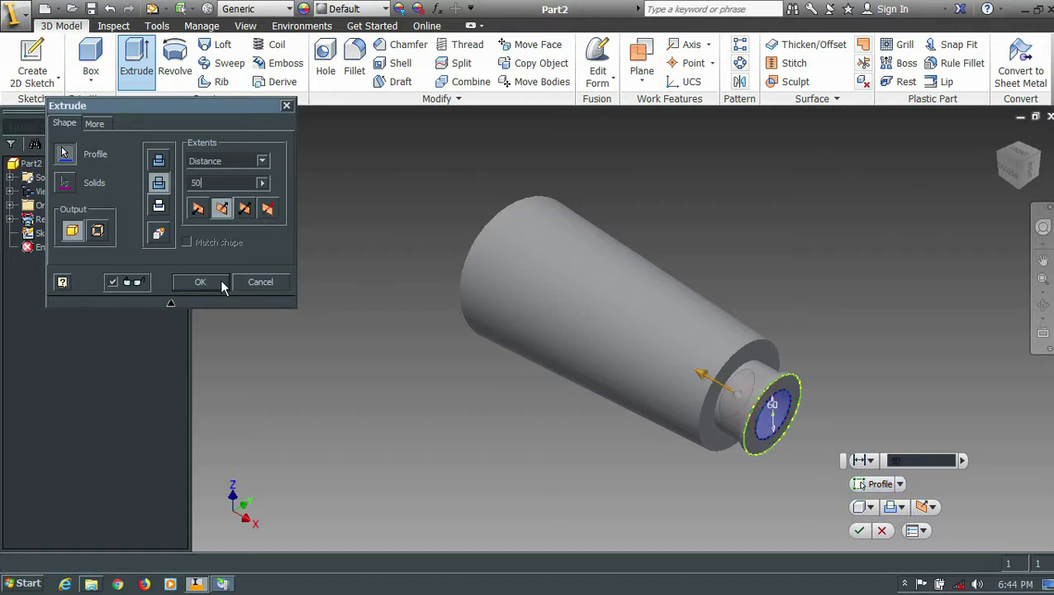
{"action": "left_click", "coordinate": [199, 282]}
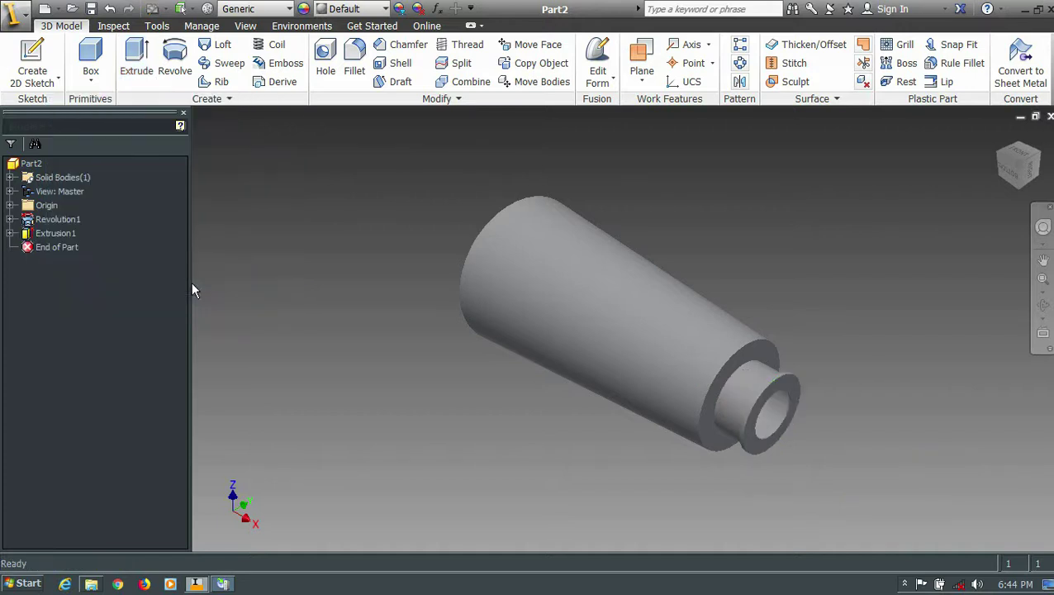
{"action": "left_click", "coordinate": [1028, 176]}
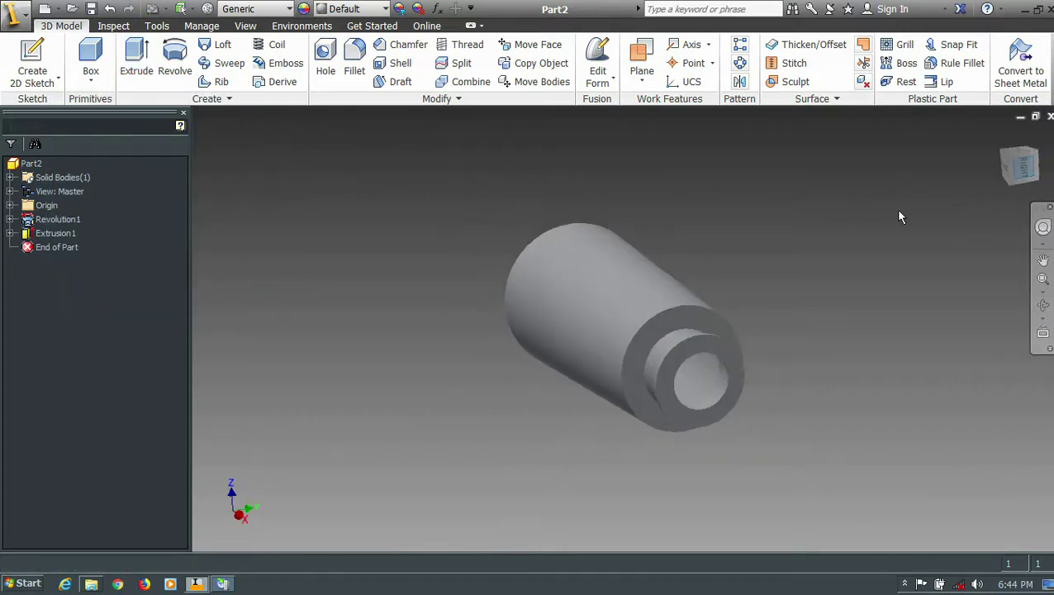
{"action": "mouse_move", "coordinate": [1017, 163]}
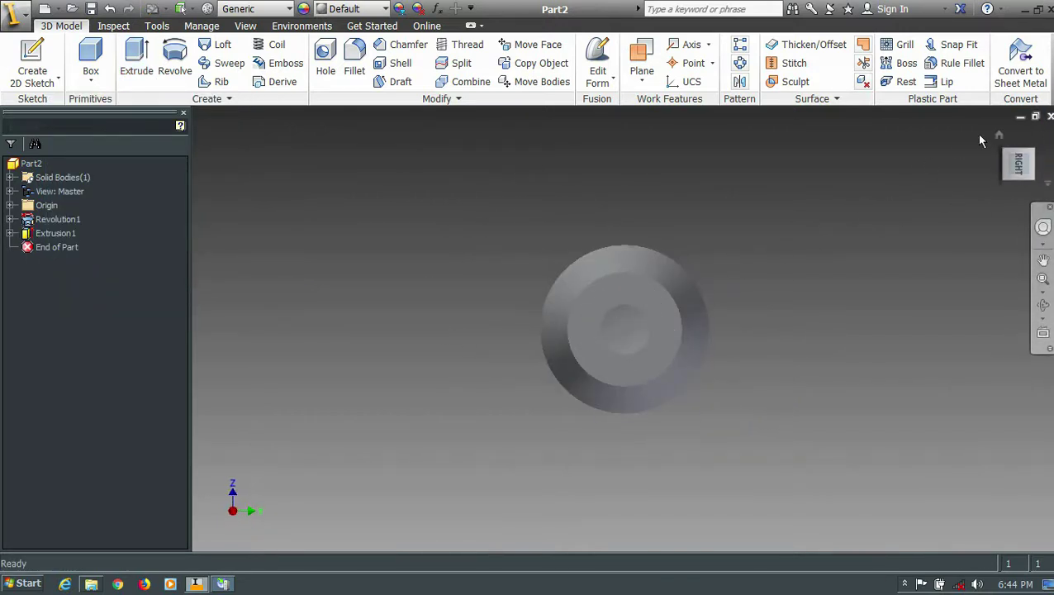
{"action": "left_click", "coordinate": [999, 135]}
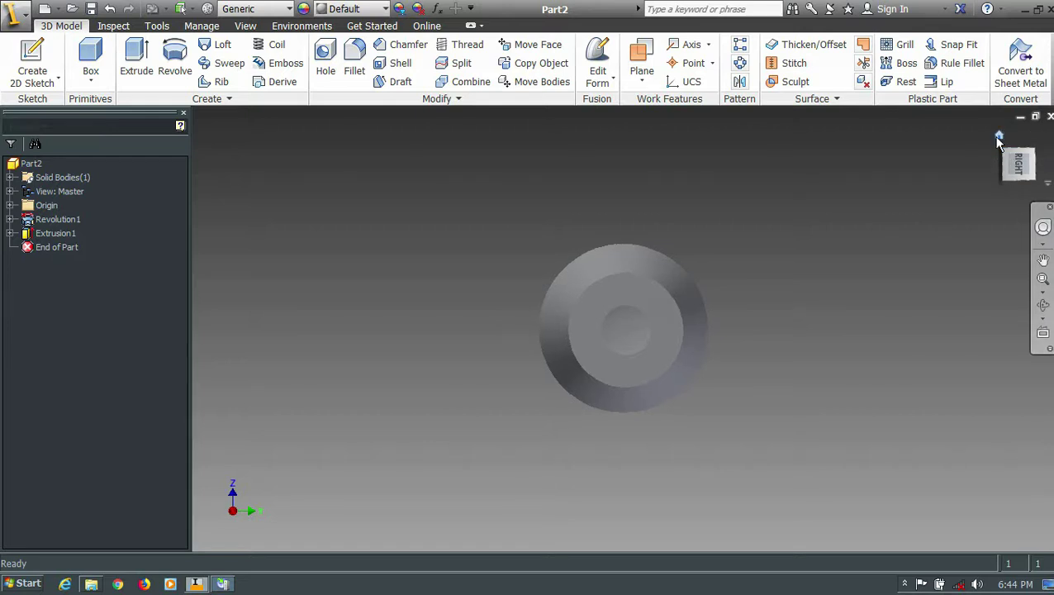
{"action": "left_click", "coordinate": [1003, 163]}
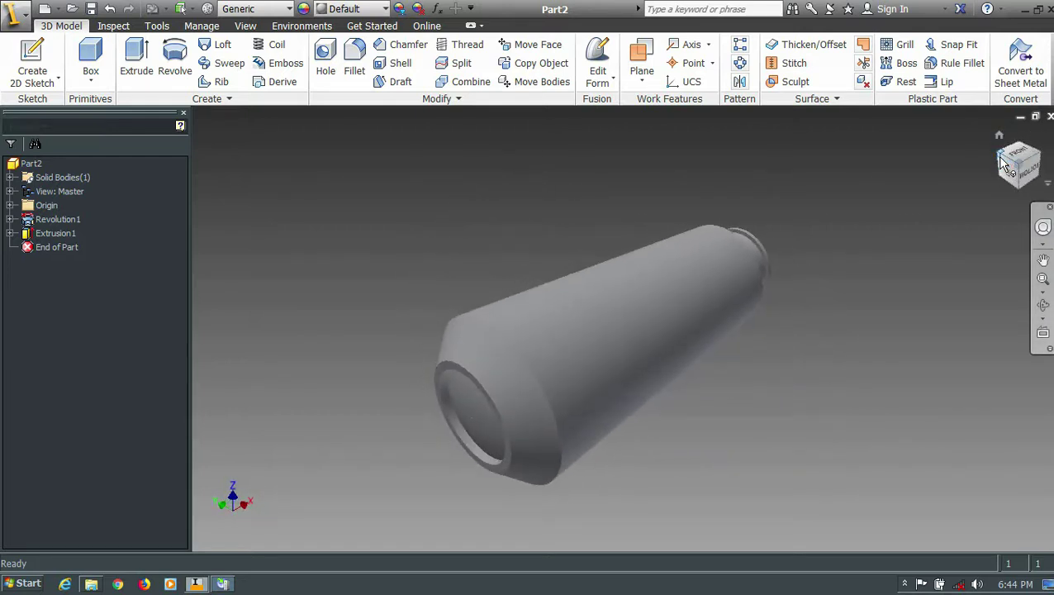
Start a sketch on the large end face with a small circle at the origin.
{"action": "key", "text": "s"}
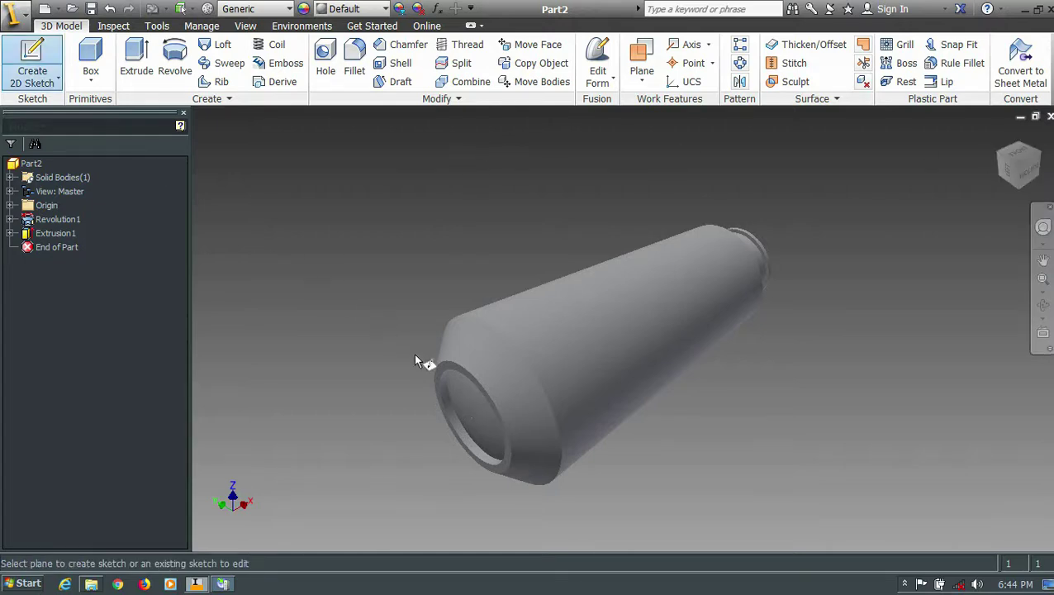
{"action": "left_click", "coordinate": [438, 367]}
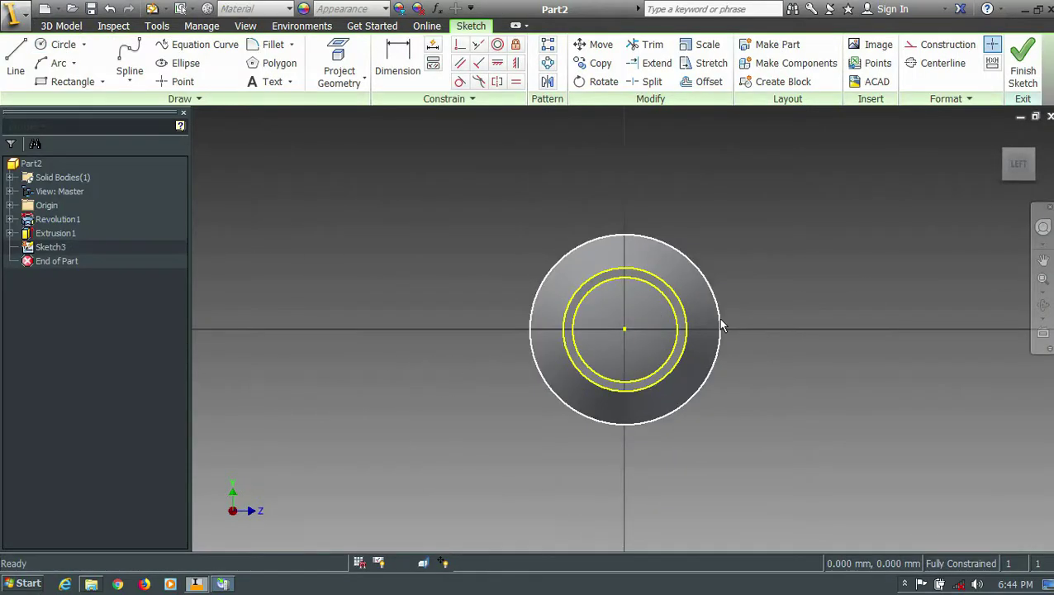
{"action": "key", "text": "c"}
{"action": "scroll", "coordinate": [623, 347], "scroll_direction": "up", "scroll_amount": 3}
{"action": "scroll", "coordinate": [606, 285], "scroll_direction": "up", "scroll_amount": 3}
{"action": "scroll", "coordinate": [606, 285], "scroll_direction": "up", "scroll_amount": 5}
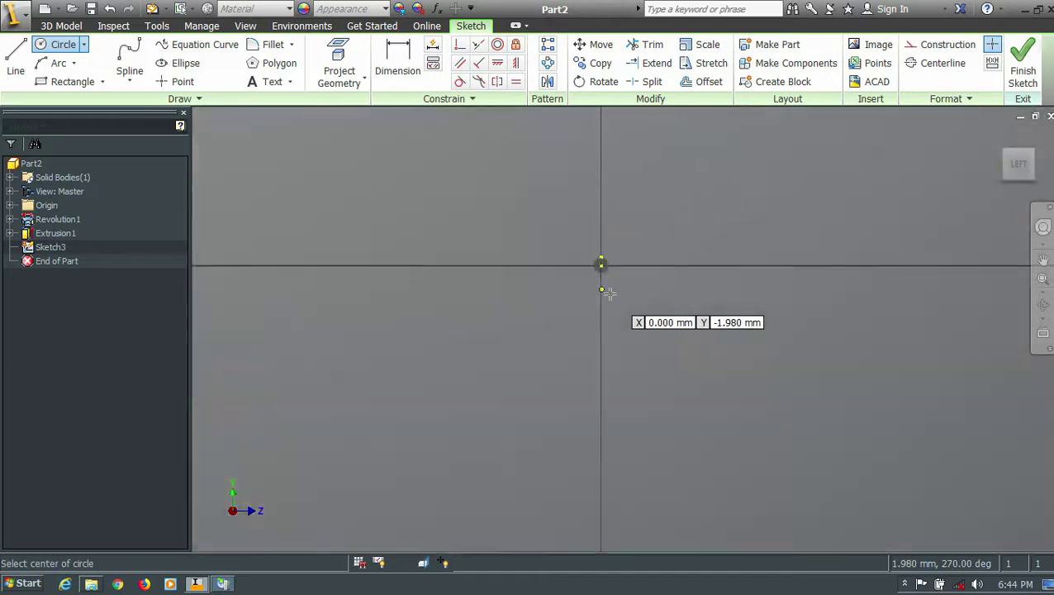
{"action": "left_click", "coordinate": [601, 264]}
{"action": "scroll", "coordinate": [573, 257], "scroll_direction": "down", "scroll_amount": 2}
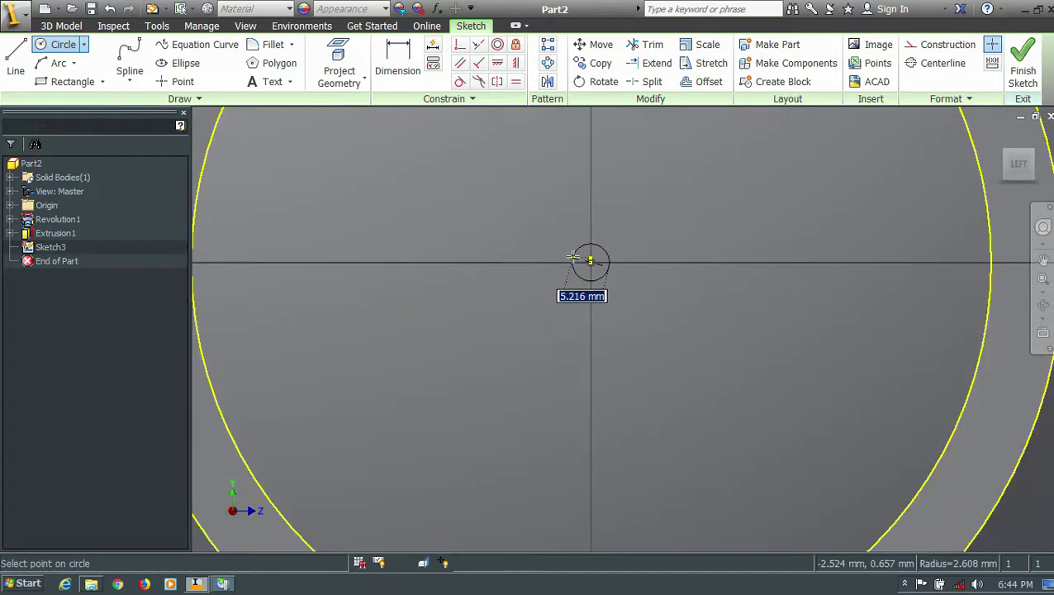
{"action": "left_click", "coordinate": [573, 257]}
{"action": "scroll", "coordinate": [591, 248], "scroll_direction": "down", "scroll_amount": 3}
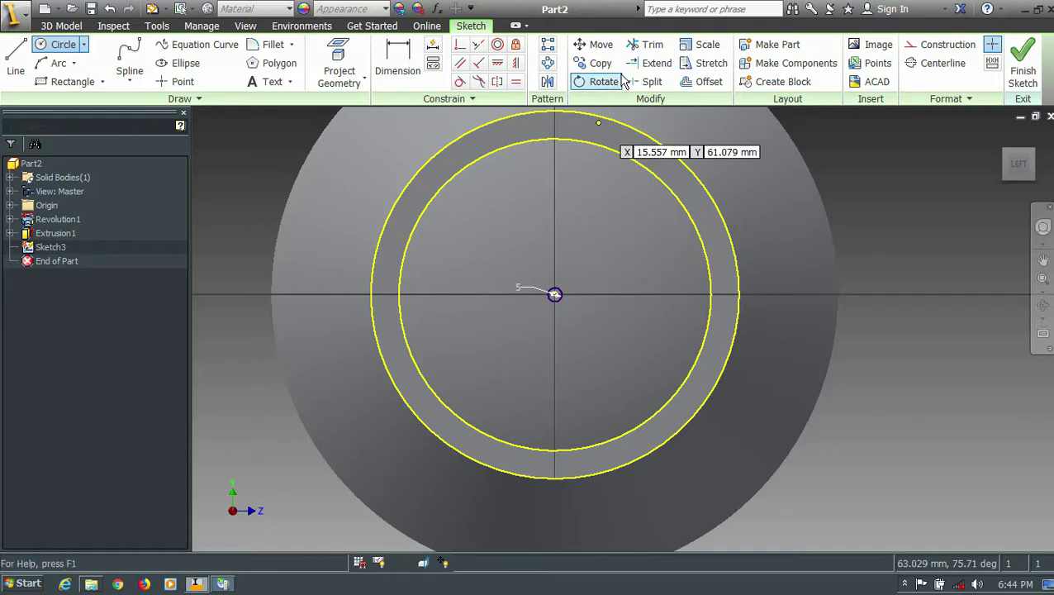
Draw a short line from the circle centre rightward along the horizontal axis.
{"action": "left_click", "coordinate": [548, 44]}
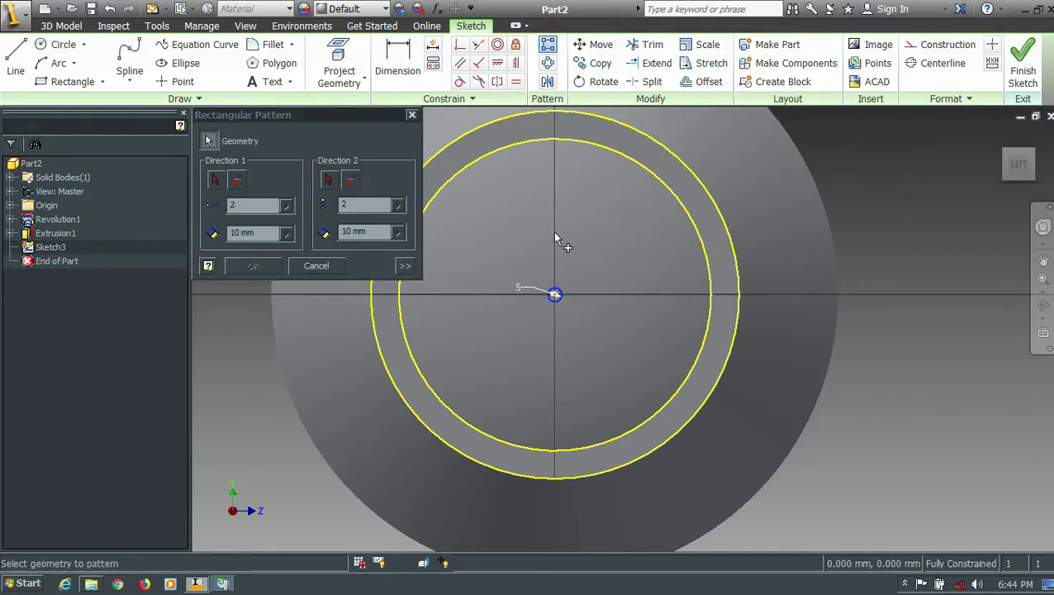
{"action": "key", "text": "Escape"}
{"action": "key", "text": "l"}
{"action": "left_click", "coordinate": [554, 294]}
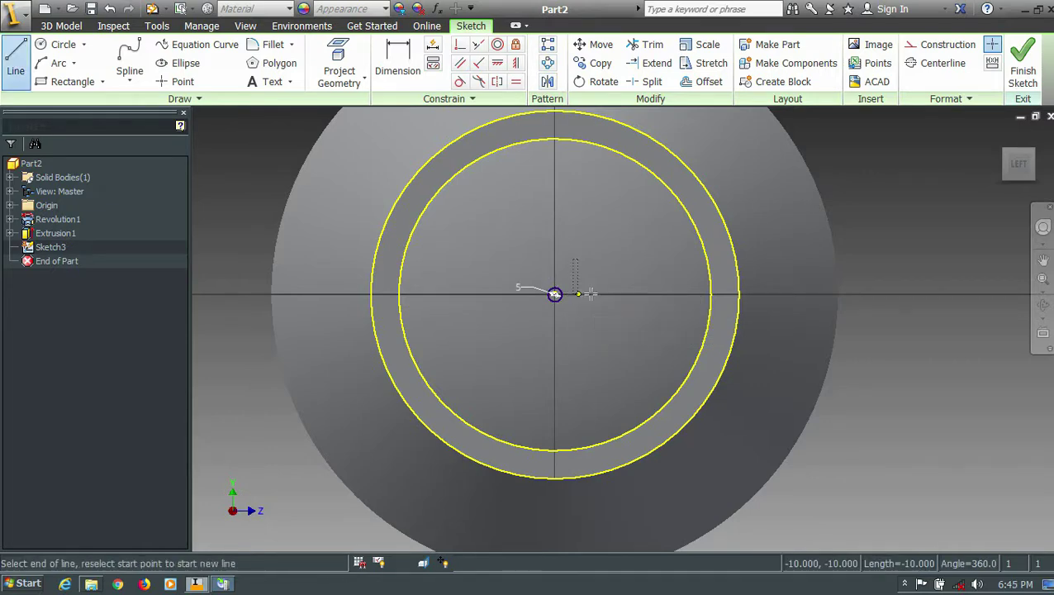
{"action": "left_click", "coordinate": [628, 294]}
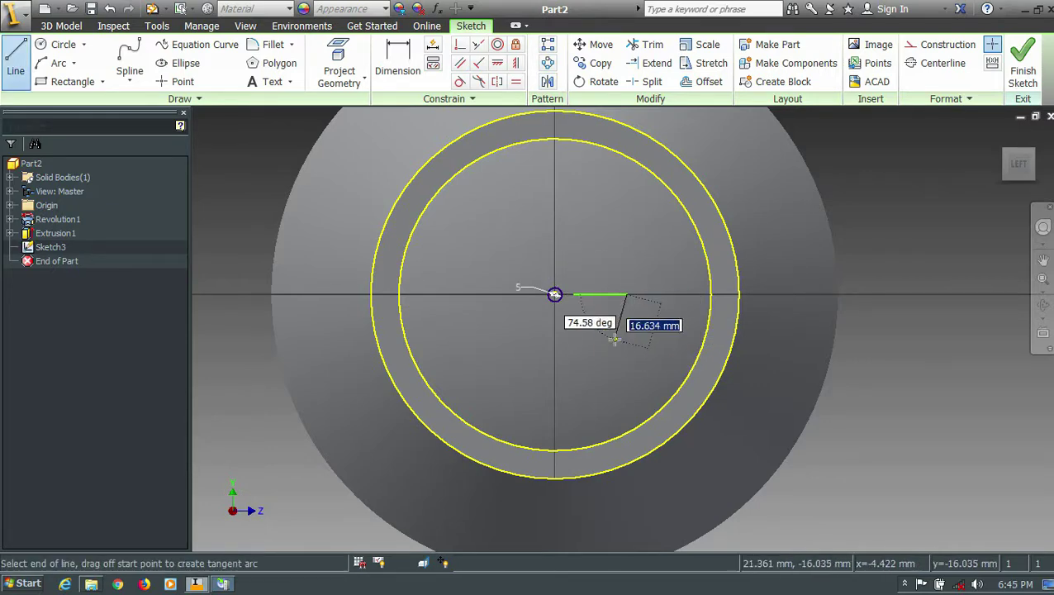
{"action": "key", "text": "Escape"}
{"action": "key", "text": "c"}
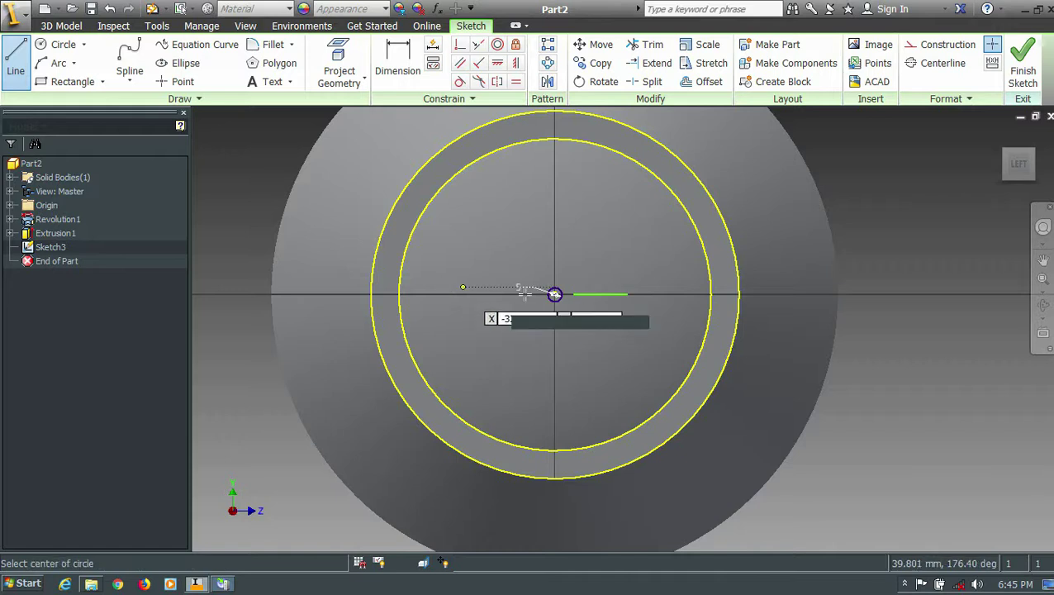
{"action": "left_click", "coordinate": [529, 294]}
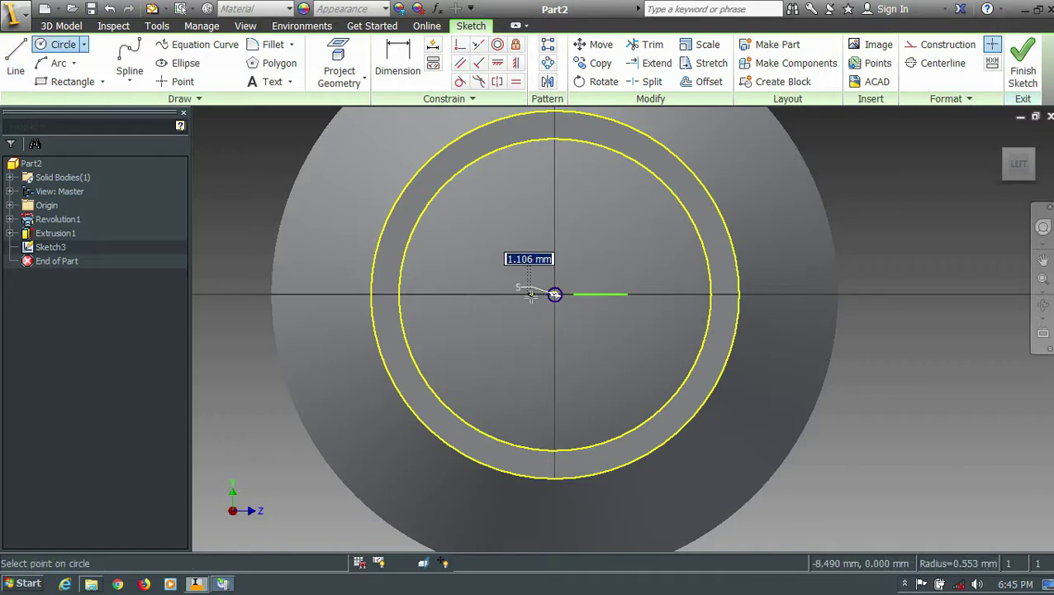
{"action": "key", "text": "Escape"}
Rectangular-pattern the small circle 7 times leftward along the line at 8 mm spacing.
{"action": "left_click", "coordinate": [548, 44]}
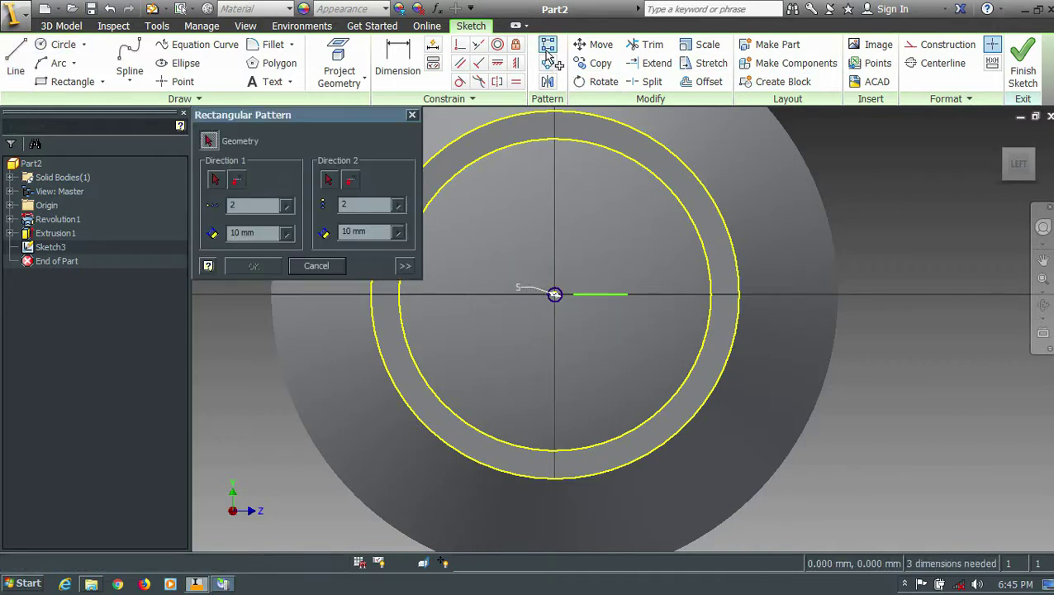
{"action": "left_click", "coordinate": [558, 295]}
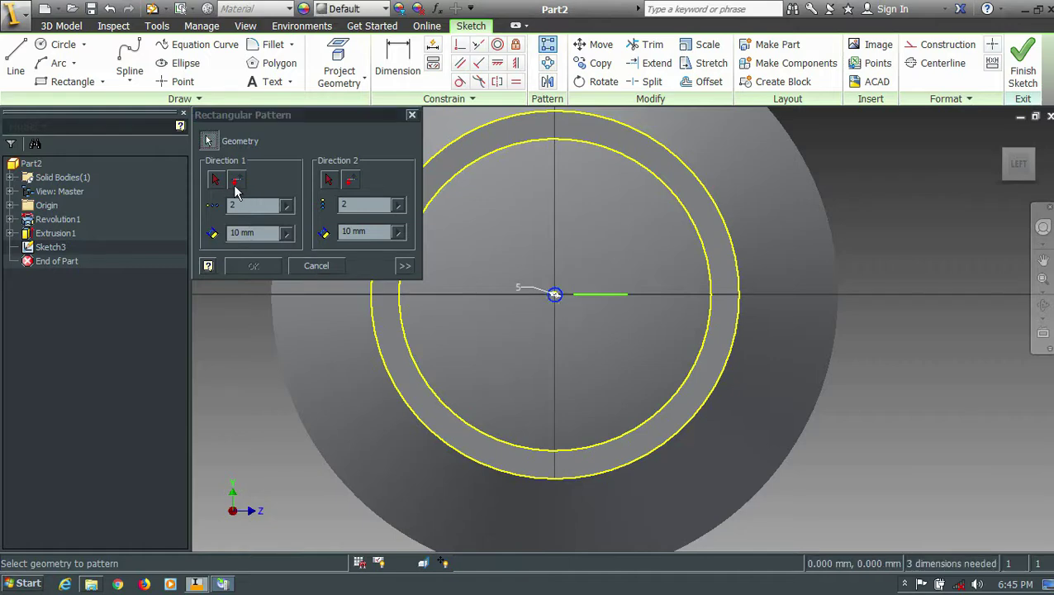
{"action": "left_click", "coordinate": [216, 180]}
{"action": "left_click", "coordinate": [602, 296]}
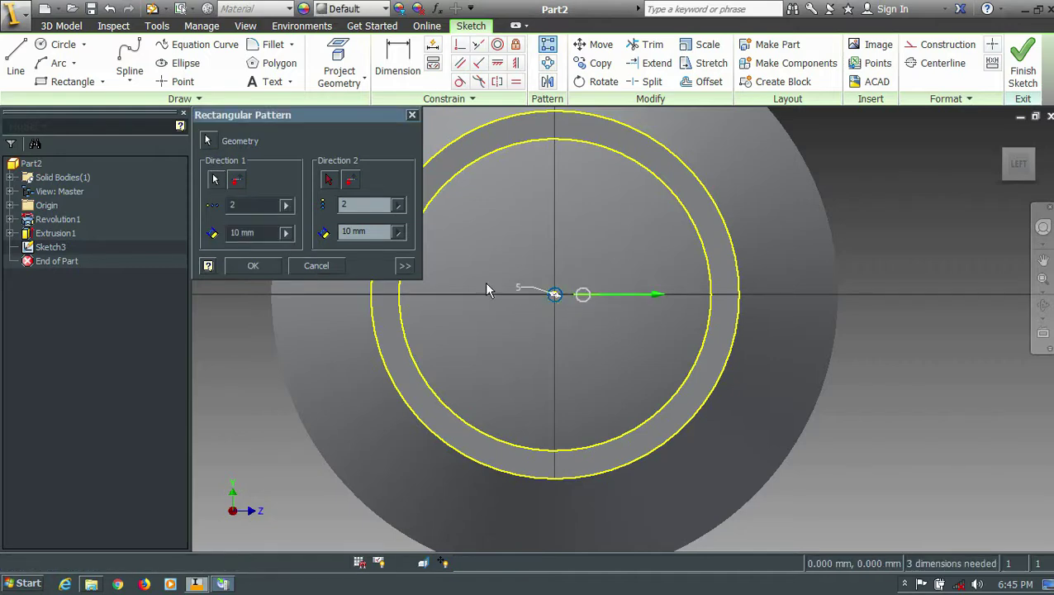
{"action": "left_click", "coordinate": [237, 182]}
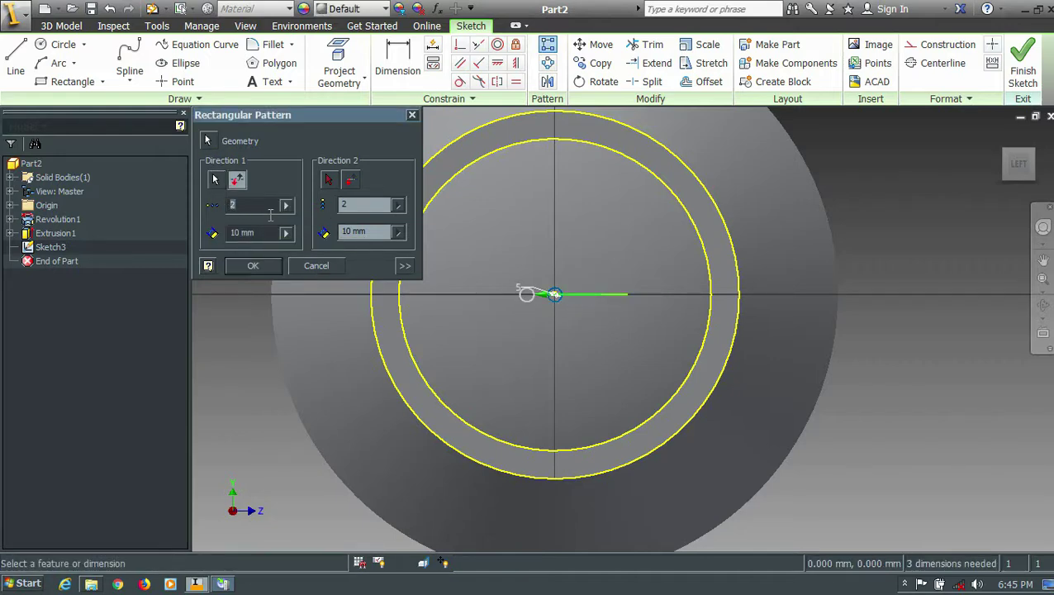
{"action": "type", "text": "7"}
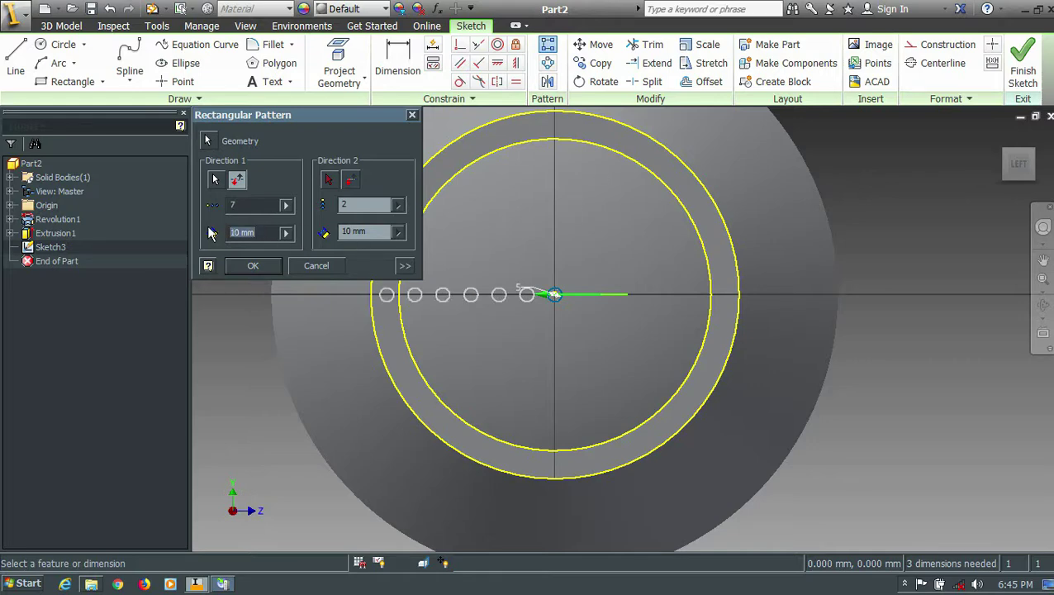
{"action": "type", "text": "7"}
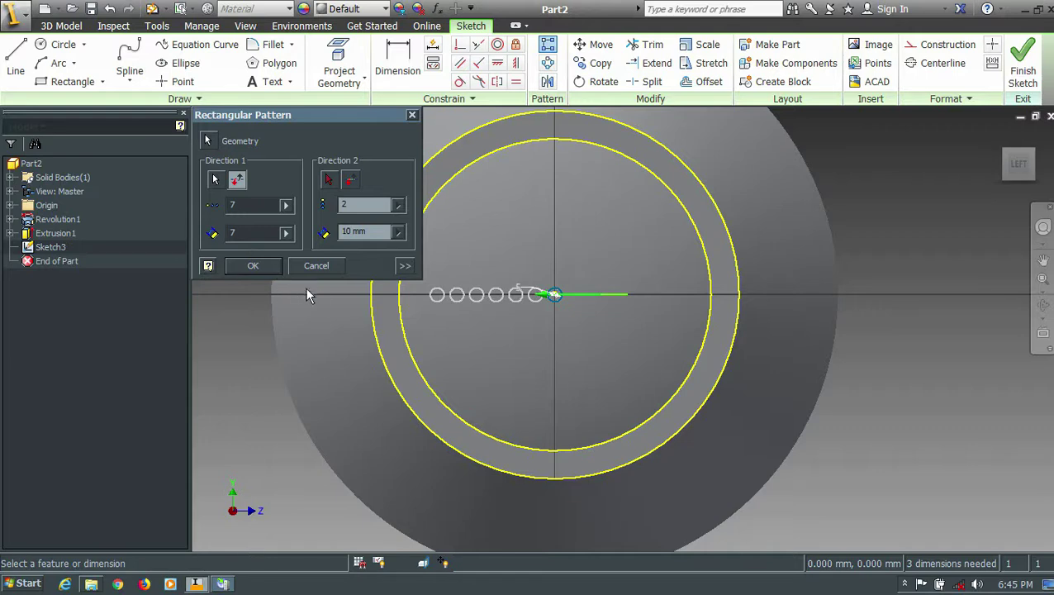
{"action": "key", "text": "BackSpace"}
{"action": "type", "text": "8"}
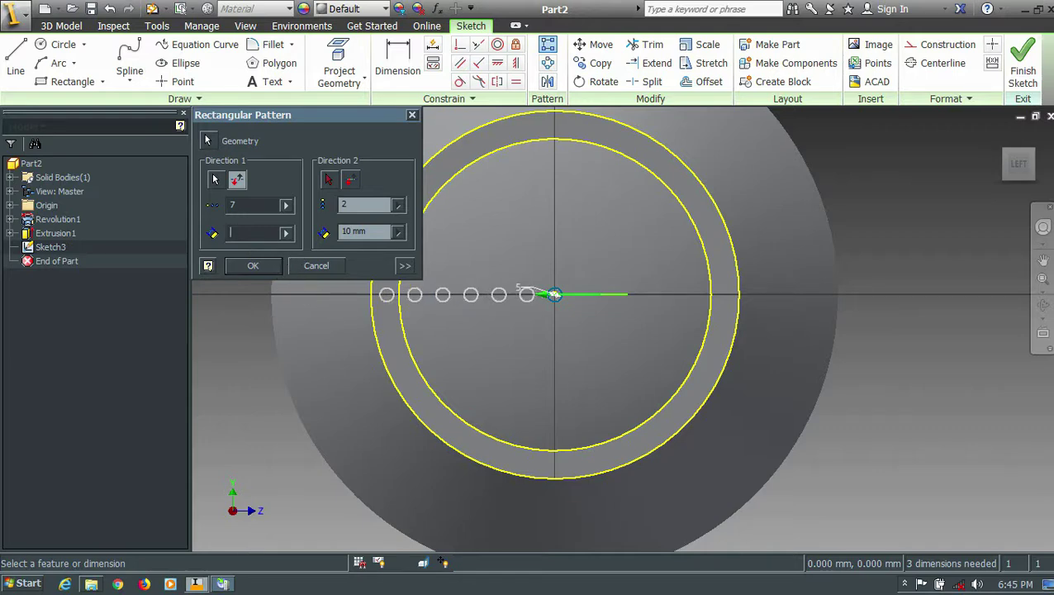
{"action": "left_click", "coordinate": [251, 266]}
Finish the sketch and extrude-cut the patterned small circles into the part as holes.
{"action": "left_click", "coordinate": [1022, 62]}
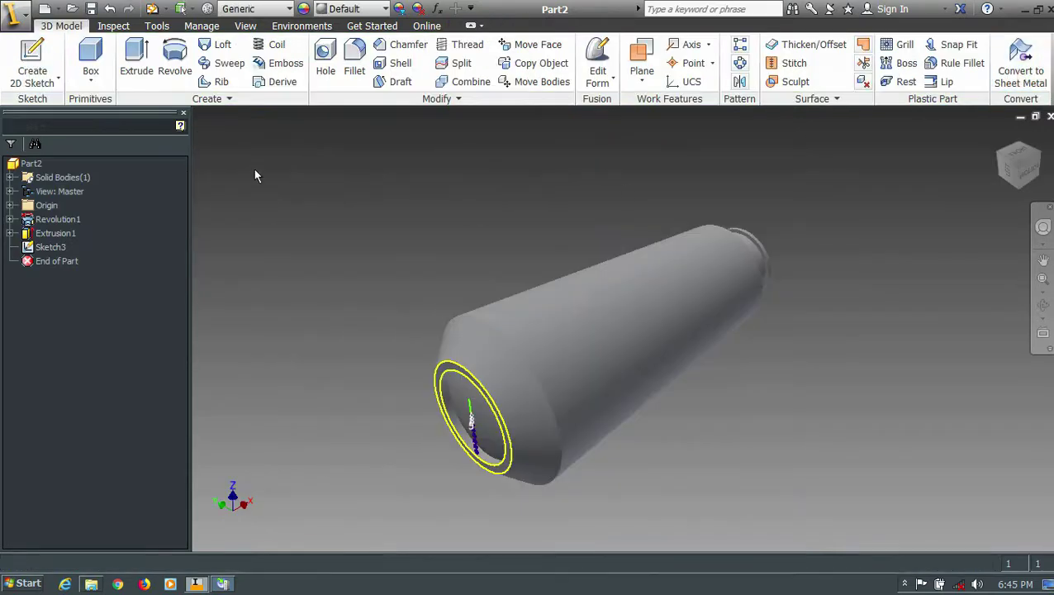
{"action": "left_click", "coordinate": [136, 62]}
{"action": "scroll", "coordinate": [617, 434], "scroll_direction": "up", "scroll_amount": 5}
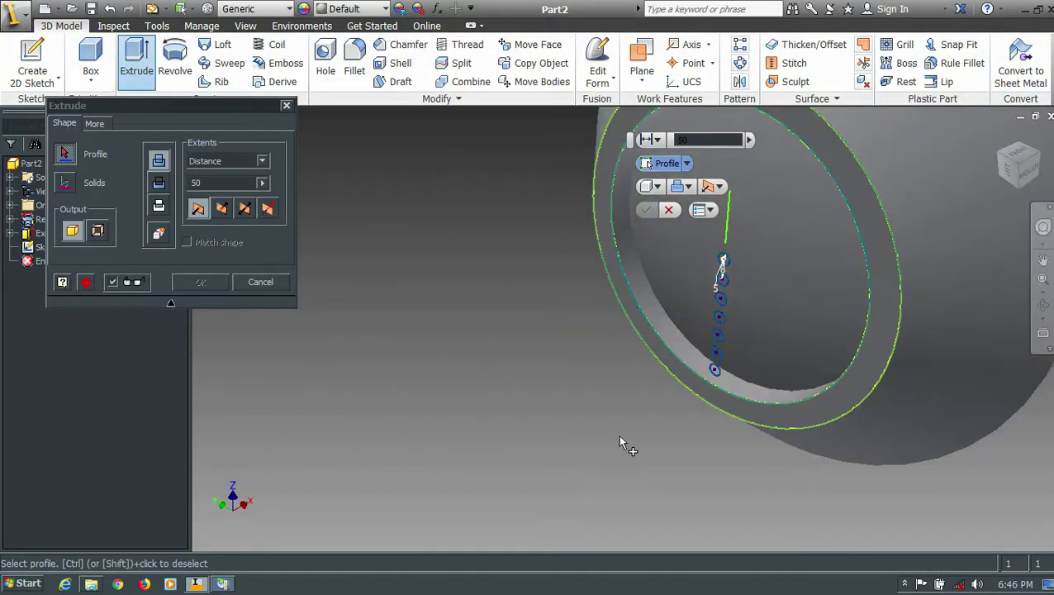
{"action": "scroll", "coordinate": [713, 407], "scroll_direction": "up", "scroll_amount": 3}
{"action": "left_click", "coordinate": [700, 417]}
{"action": "left_click", "coordinate": [700, 368]}
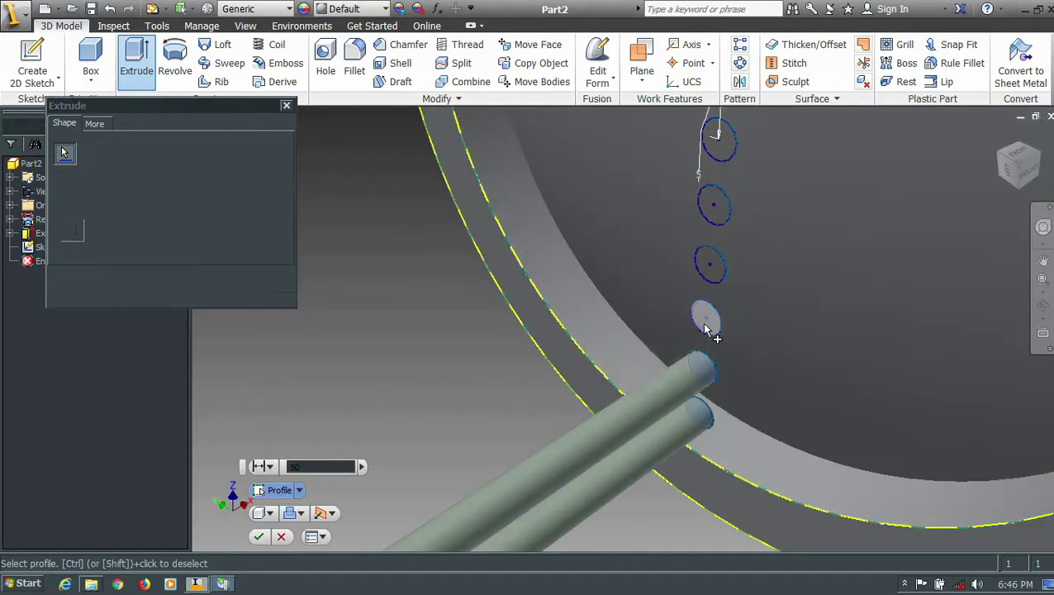
{"action": "left_click", "coordinate": [706, 317]}
{"action": "left_click", "coordinate": [710, 265]}
{"action": "left_click", "coordinate": [715, 207]}
{"action": "left_click", "coordinate": [717, 139]}
{"action": "scroll", "coordinate": [710, 206], "scroll_direction": "down", "scroll_amount": 3}
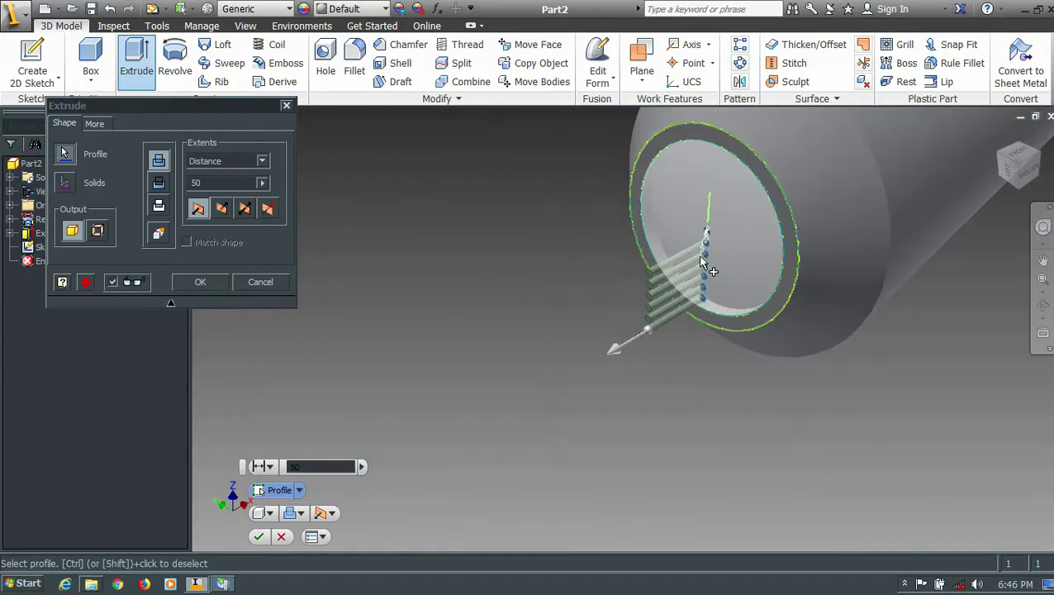
{"action": "left_click", "coordinate": [222, 210]}
{"action": "left_click", "coordinate": [199, 281]}
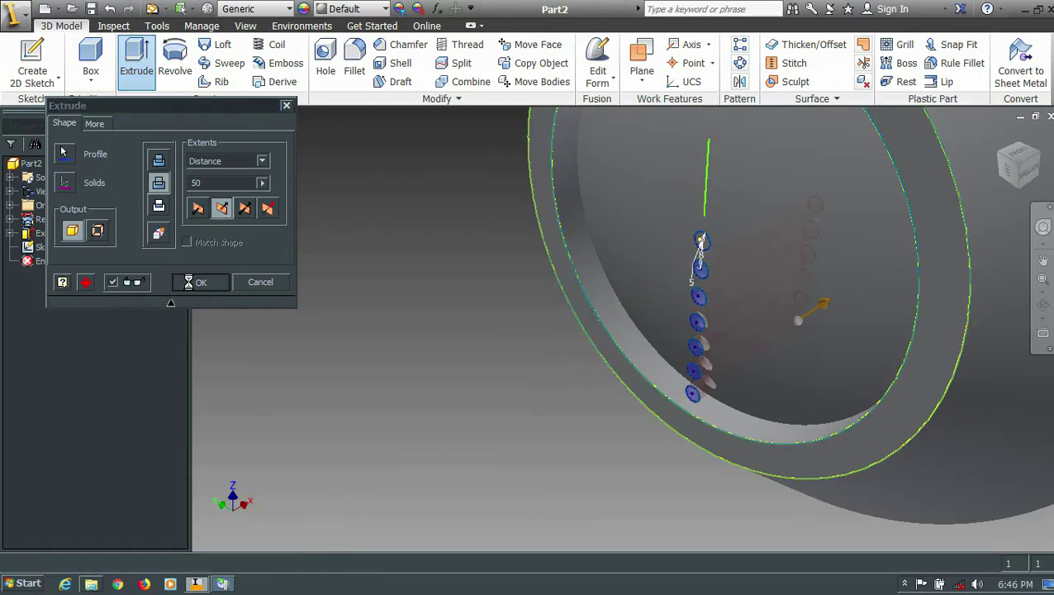
{"action": "middle_click_drag", "start_coordinate": [424, 370], "coordinate": [454, 374], "text": "shift"}
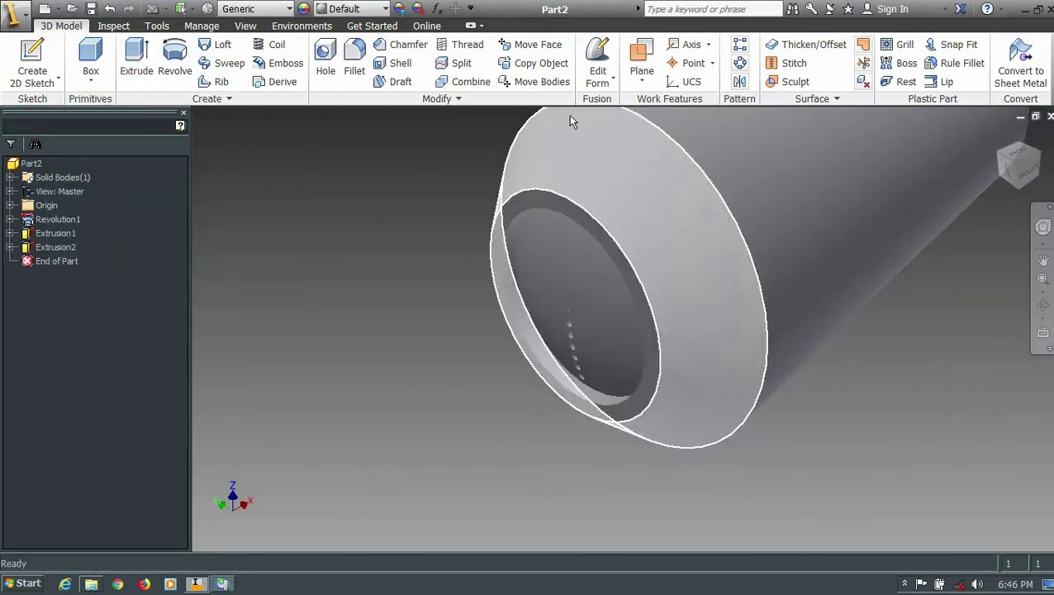
Circular-pattern Extrusion2 17 times over 360° around the cylinder's axis.
{"action": "left_click", "coordinate": [739, 63]}
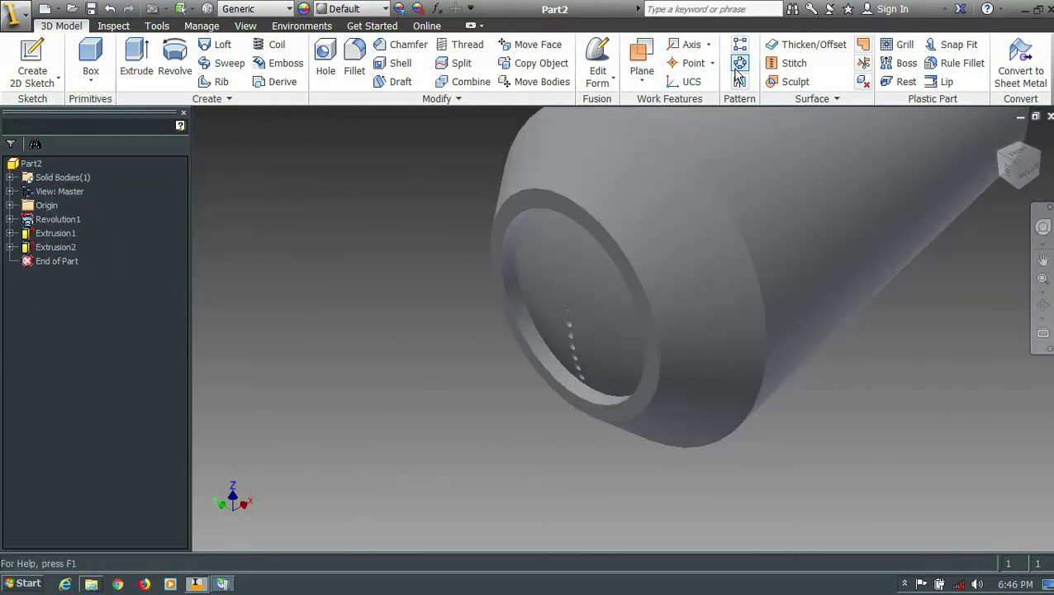
{"action": "left_click", "coordinate": [62, 247]}
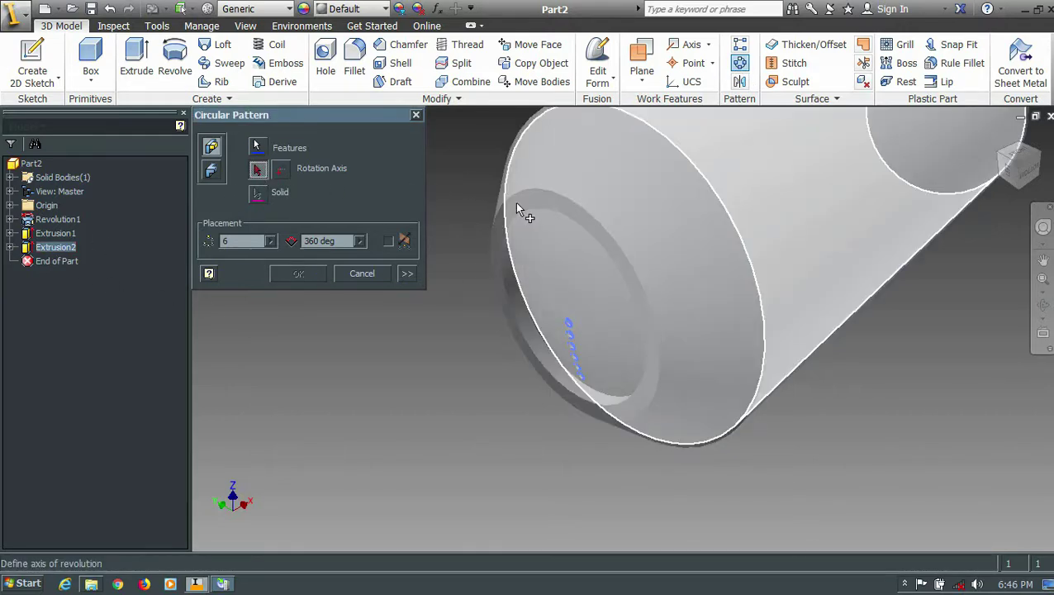
{"action": "left_click", "coordinate": [520, 192]}
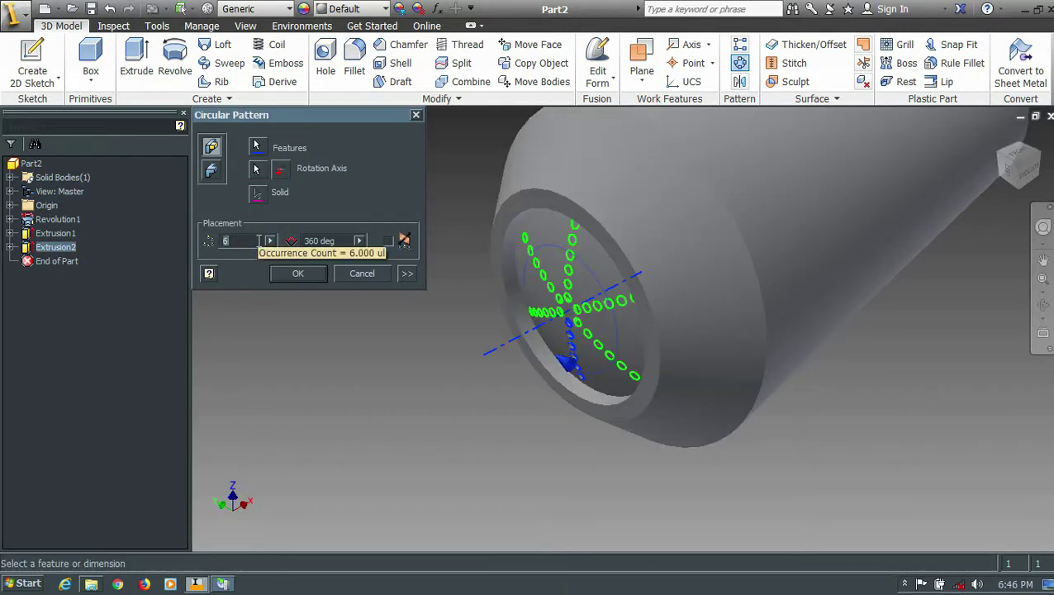
{"action": "type", "text": "5"}
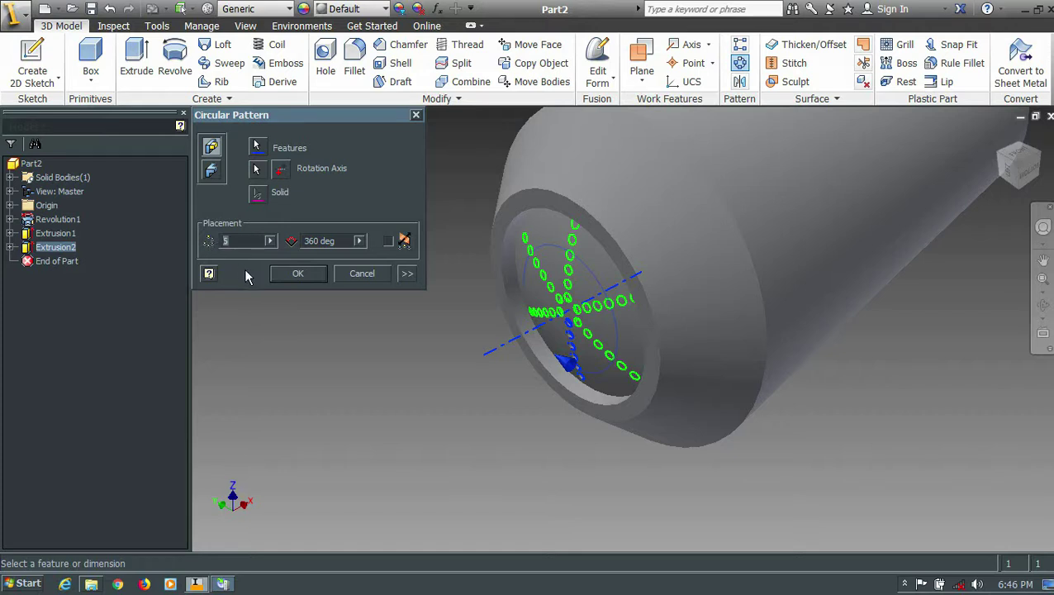
{"action": "type", "text": "17"}
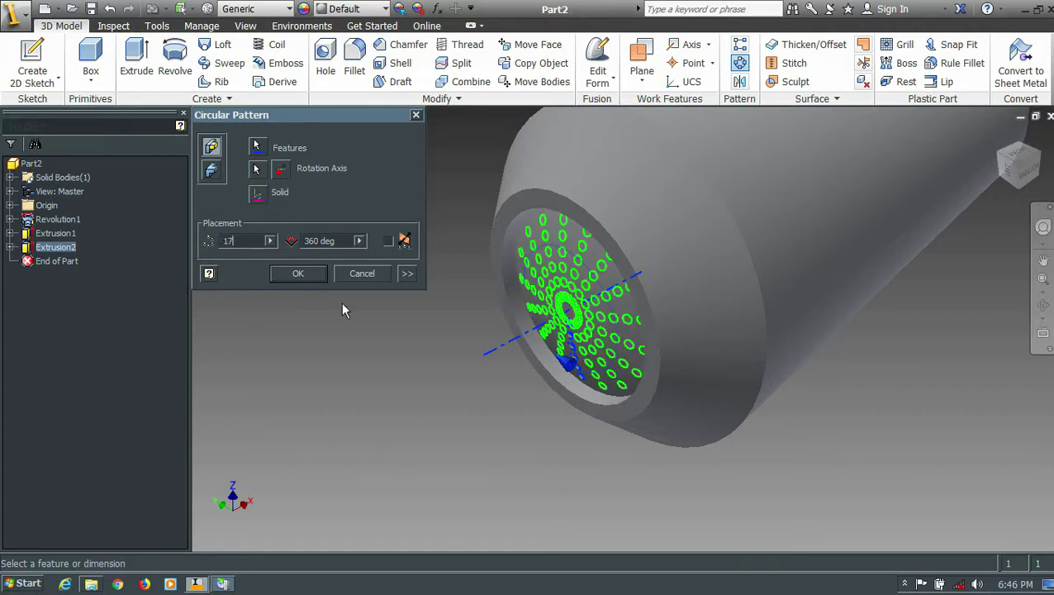
{"action": "left_click", "coordinate": [299, 275]}
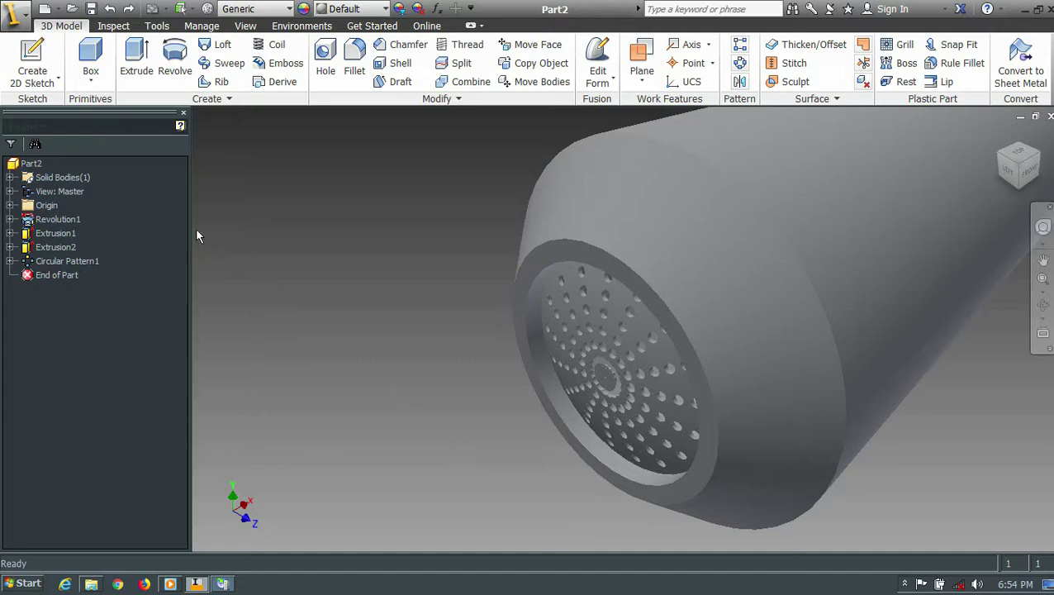
On the muffler's small end face, sketch a two-point rectangle from the origin and finish the sketch.
{"action": "key", "text": "F6"}
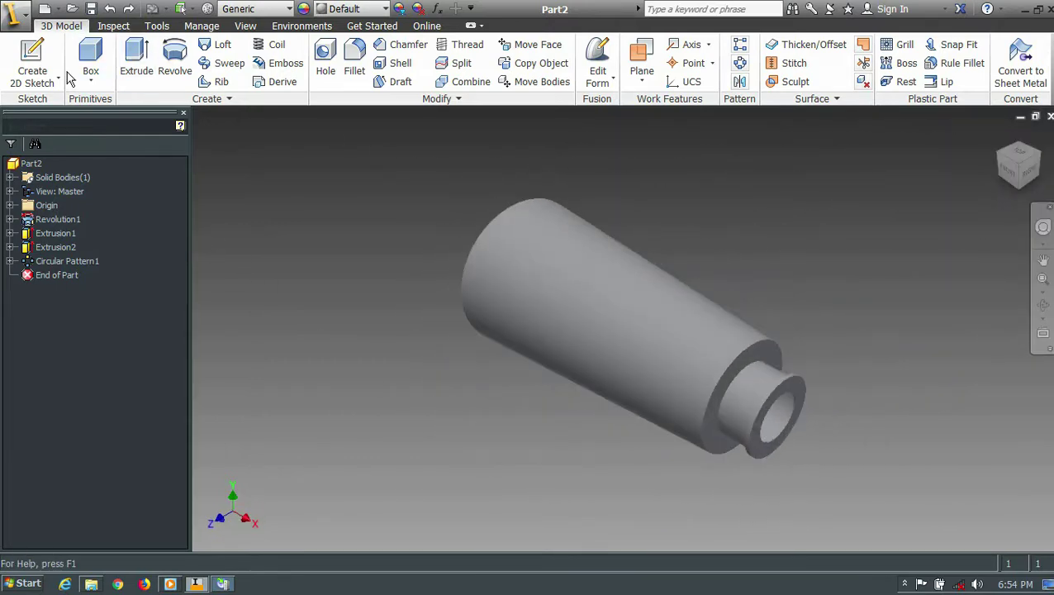
{"action": "left_click", "coordinate": [33, 65]}
{"action": "left_click", "coordinate": [789, 398]}
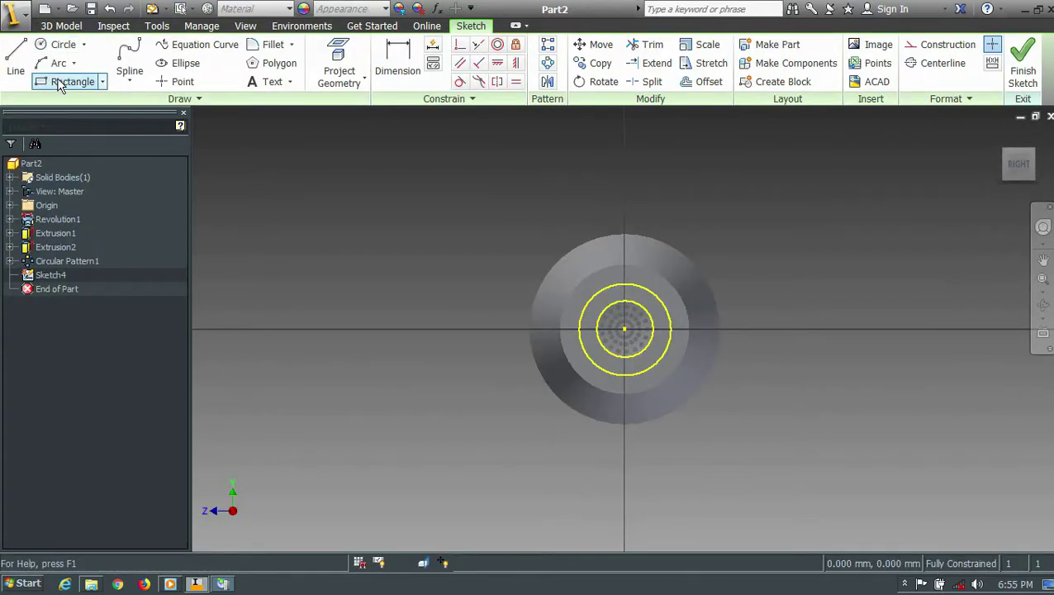
{"action": "left_click", "coordinate": [60, 81]}
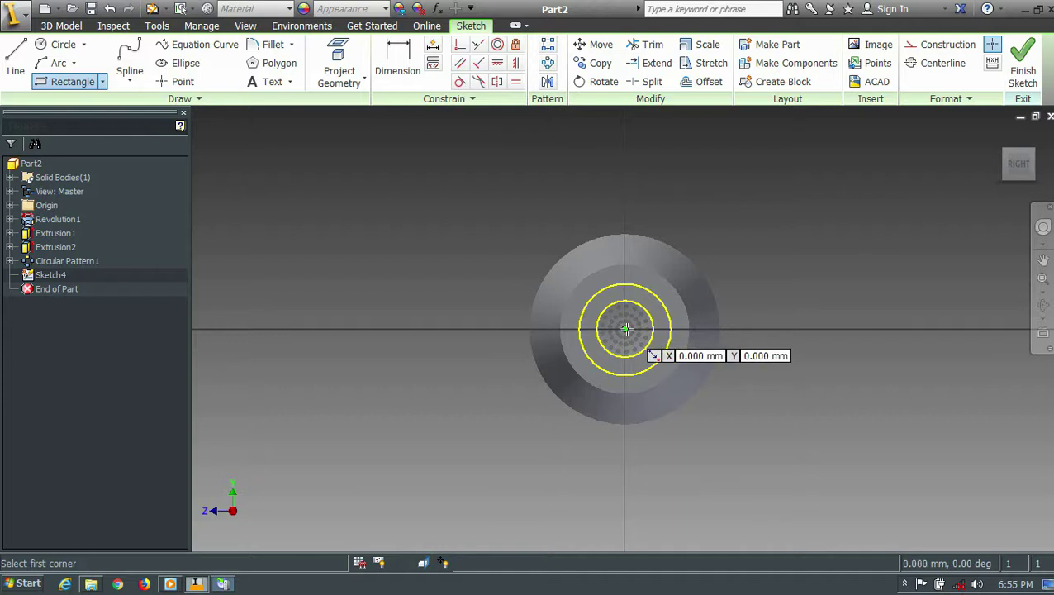
{"action": "left_click", "coordinate": [624, 328]}
{"action": "left_click", "coordinate": [474, 206]}
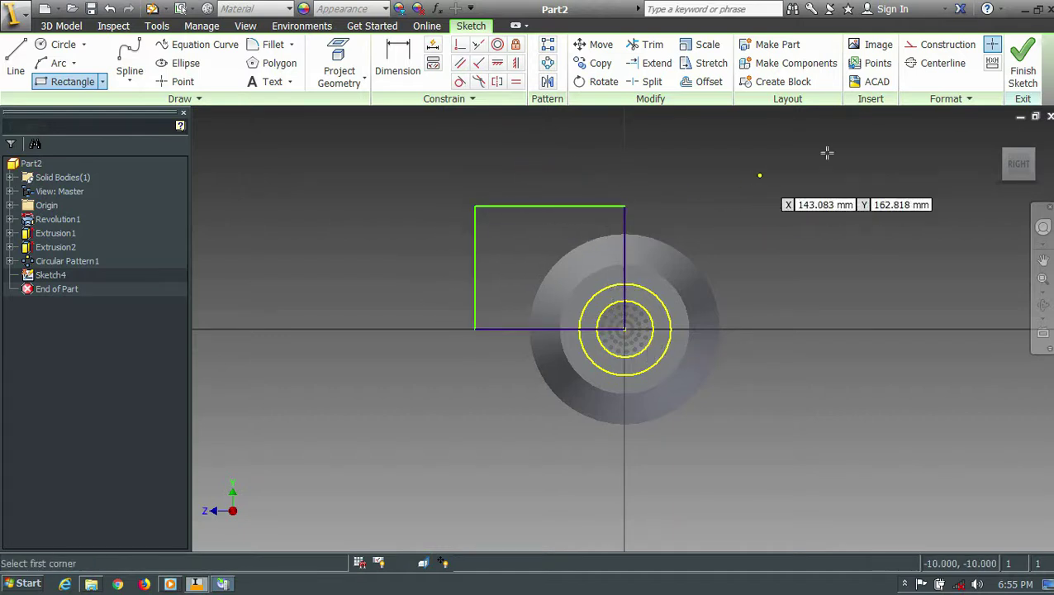
{"action": "left_click", "coordinate": [1028, 70]}
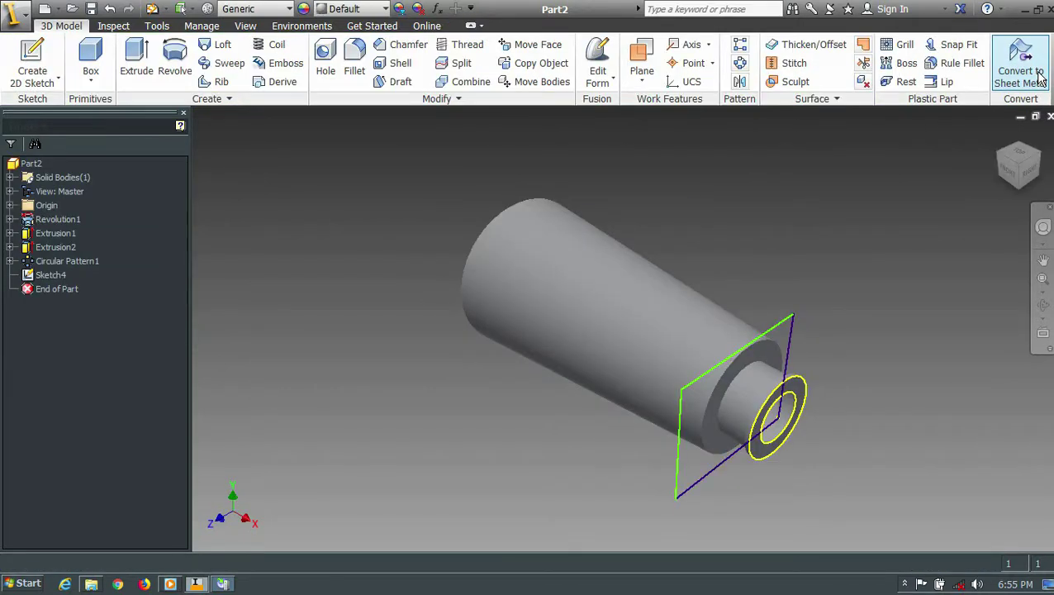
Extrude-cut the rectangle 250 mm into the muffler, checking the cut direction from the front view.
{"action": "left_click", "coordinate": [140, 62]}
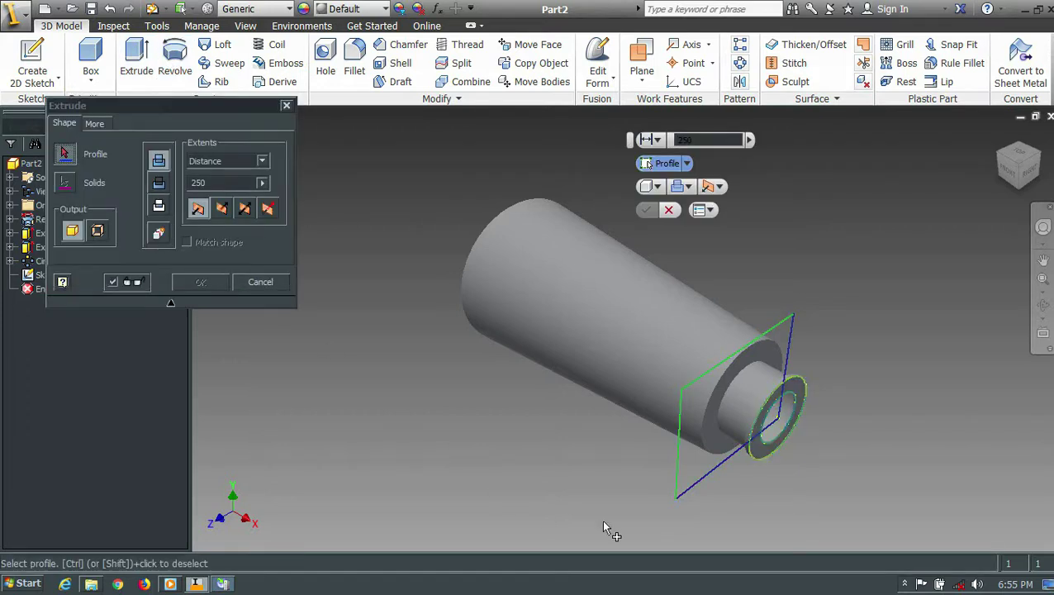
{"action": "left_click", "coordinate": [688, 491]}
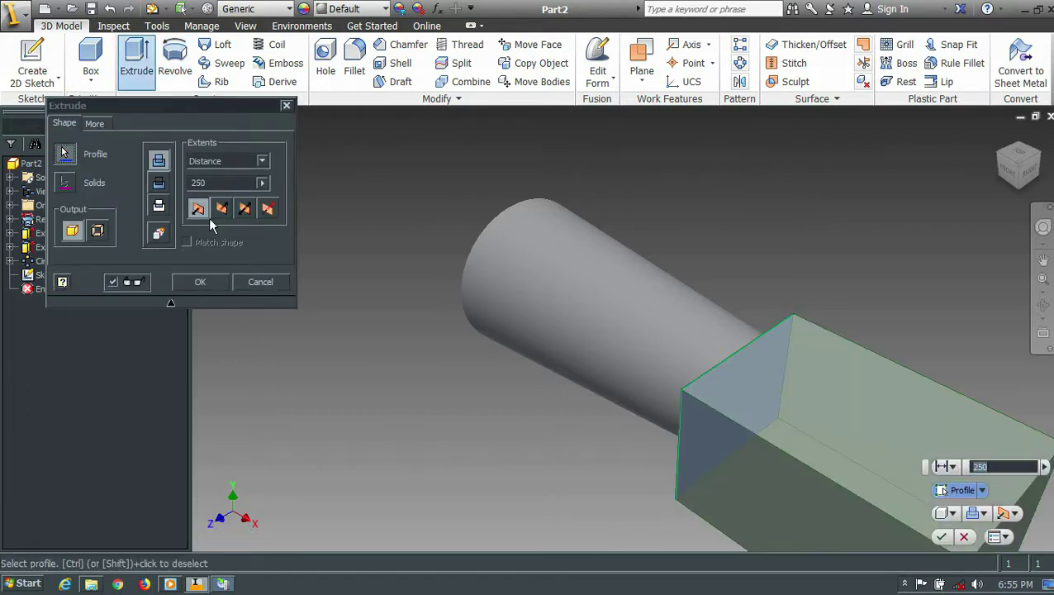
{"action": "left_click", "coordinate": [159, 182]}
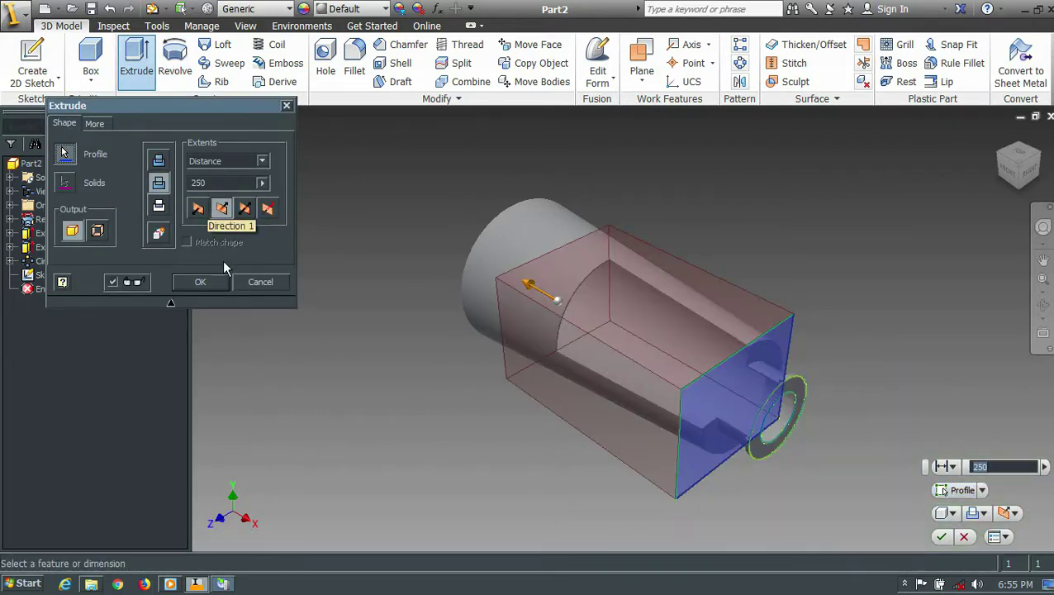
{"action": "left_click", "coordinate": [1008, 147]}
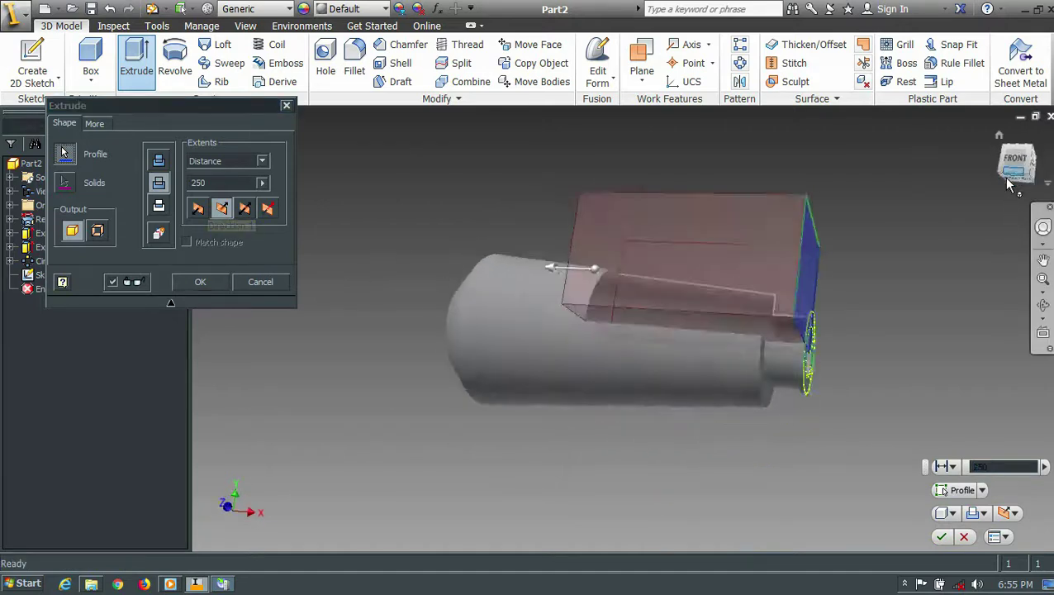
{"action": "left_click", "coordinate": [1009, 149]}
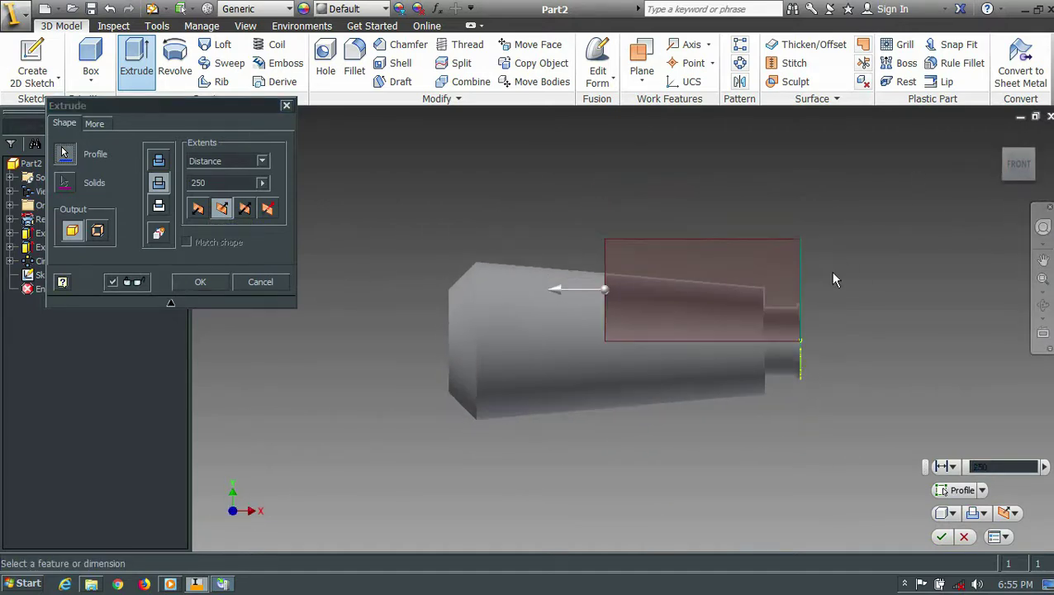
{"action": "left_click", "coordinate": [200, 283]}
{"action": "mouse_move", "coordinate": [1017, 164]}
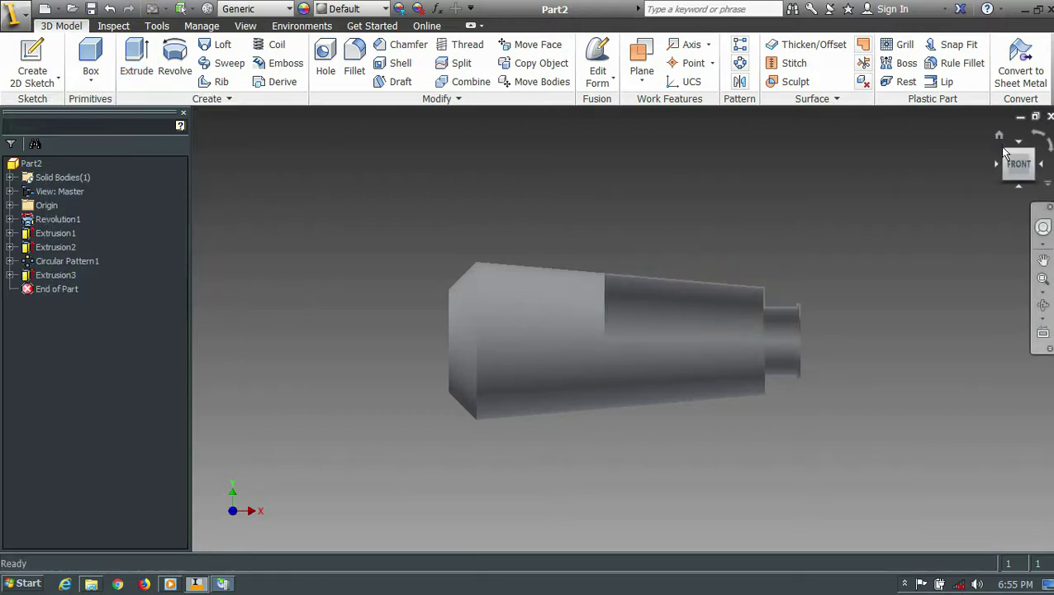
{"action": "left_click", "coordinate": [1006, 157]}
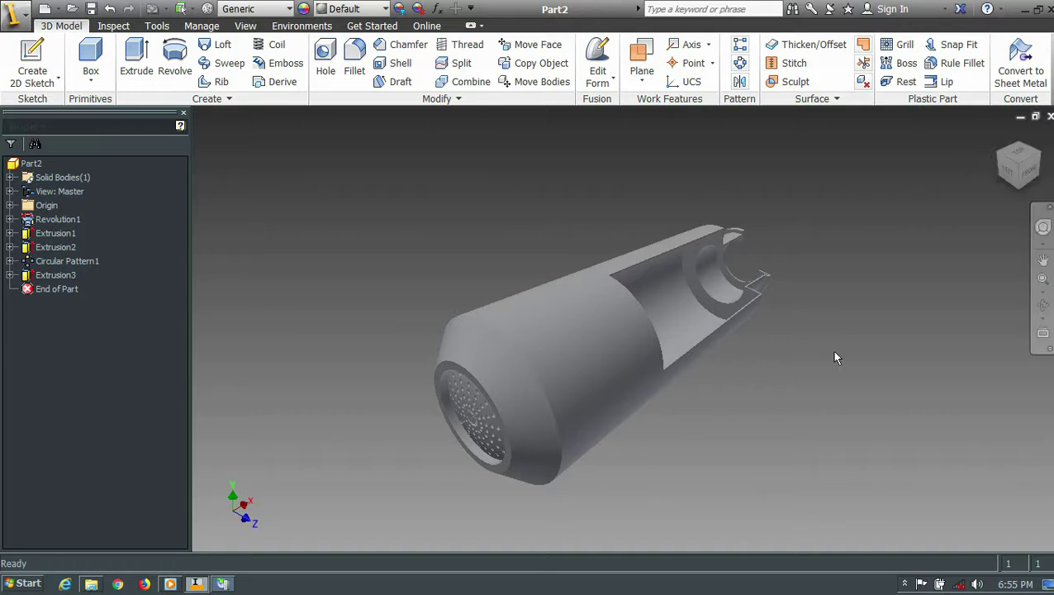
Apply the Chrome - Polished appearance to the muffler and select its perforated end face.
{"action": "left_click", "coordinate": [388, 10]}
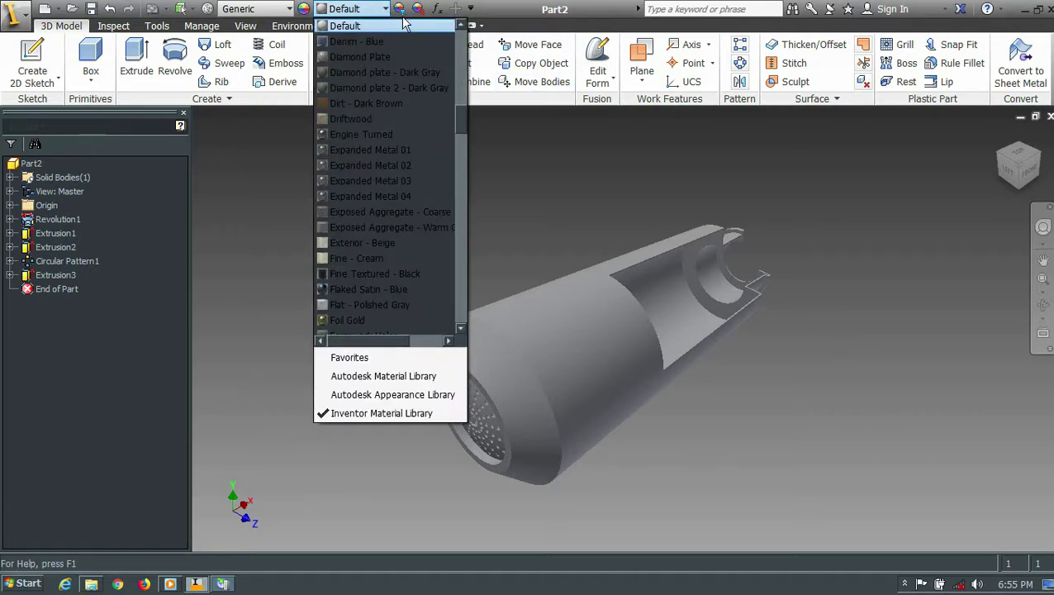
{"action": "scroll", "coordinate": [400, 29], "scroll_direction": "up", "scroll_amount": 8}
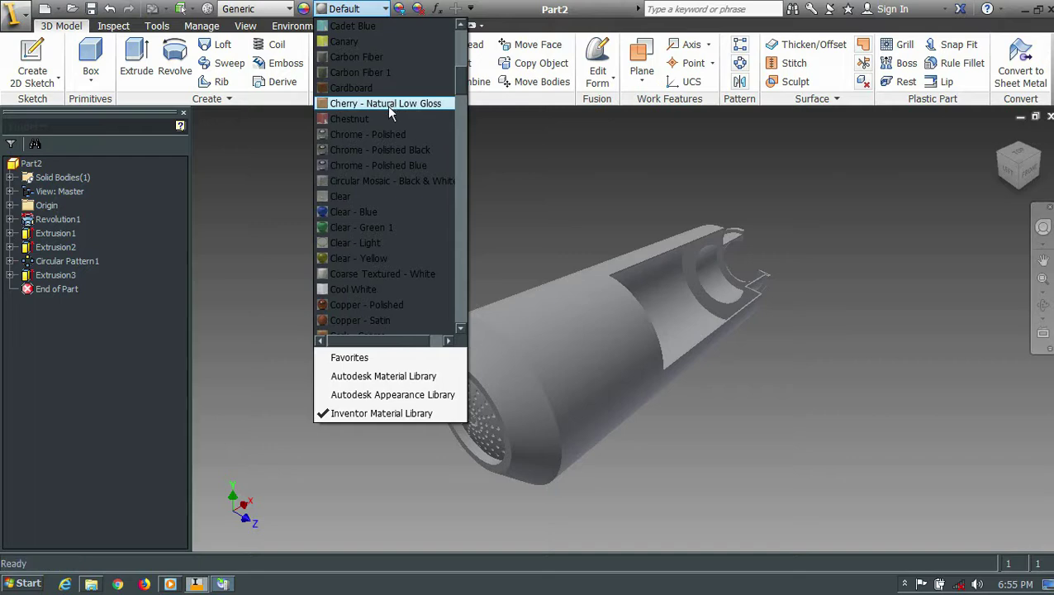
{"action": "left_click", "coordinate": [390, 134]}
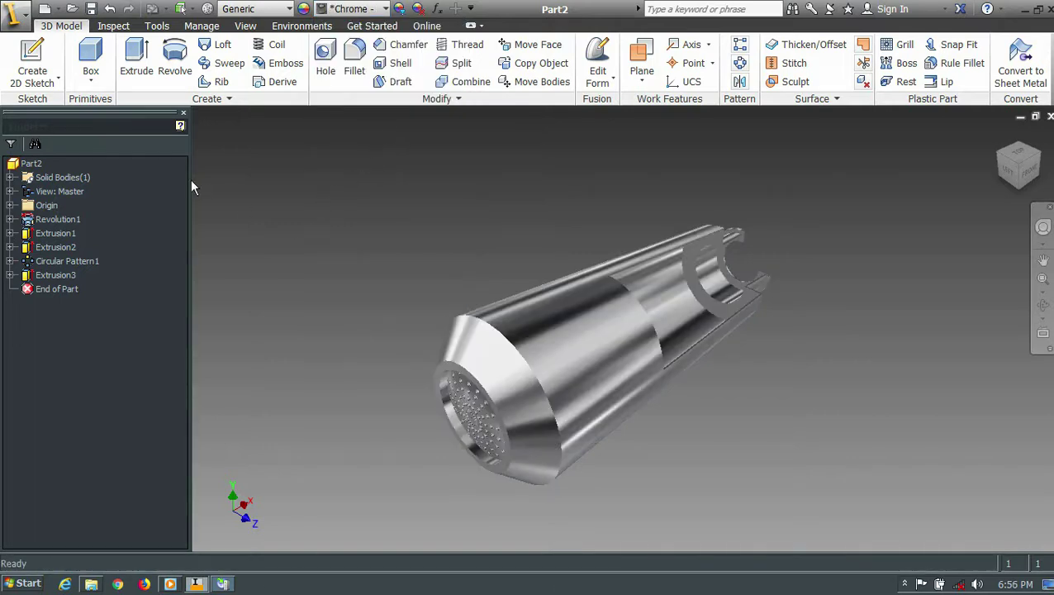
{"action": "scroll", "coordinate": [467, 443], "scroll_direction": "up", "scroll_amount": 3}
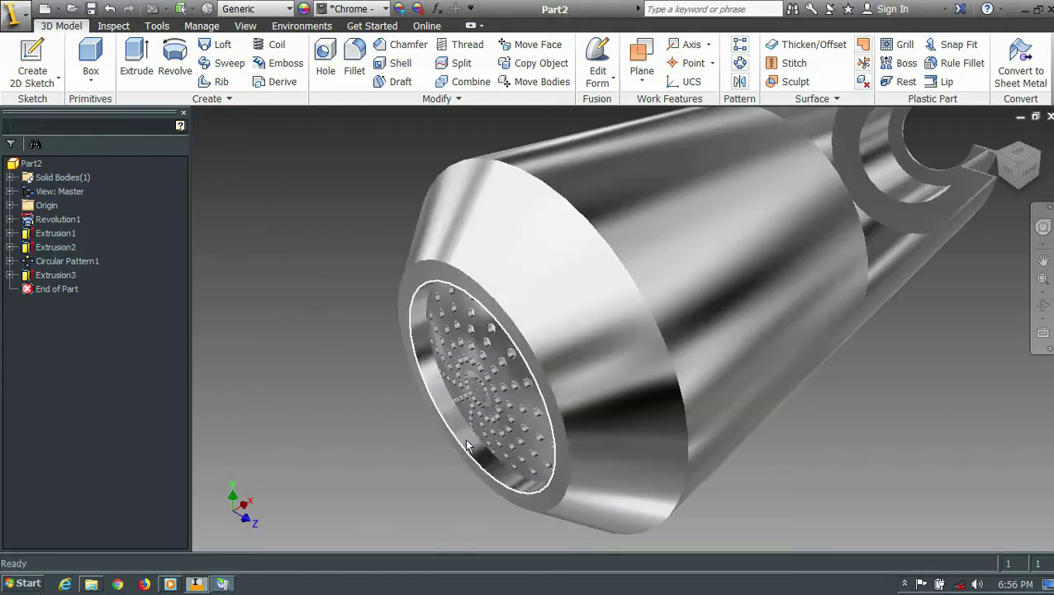
{"action": "left_click", "coordinate": [486, 413]}
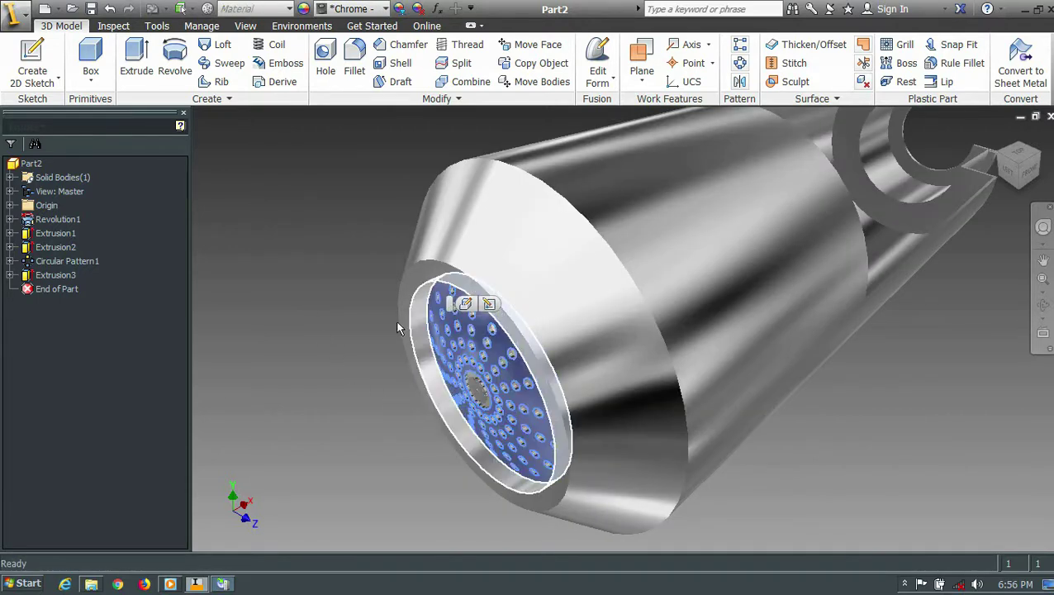
{"action": "scroll", "coordinate": [471, 389], "scroll_direction": "up", "scroll_amount": 4}
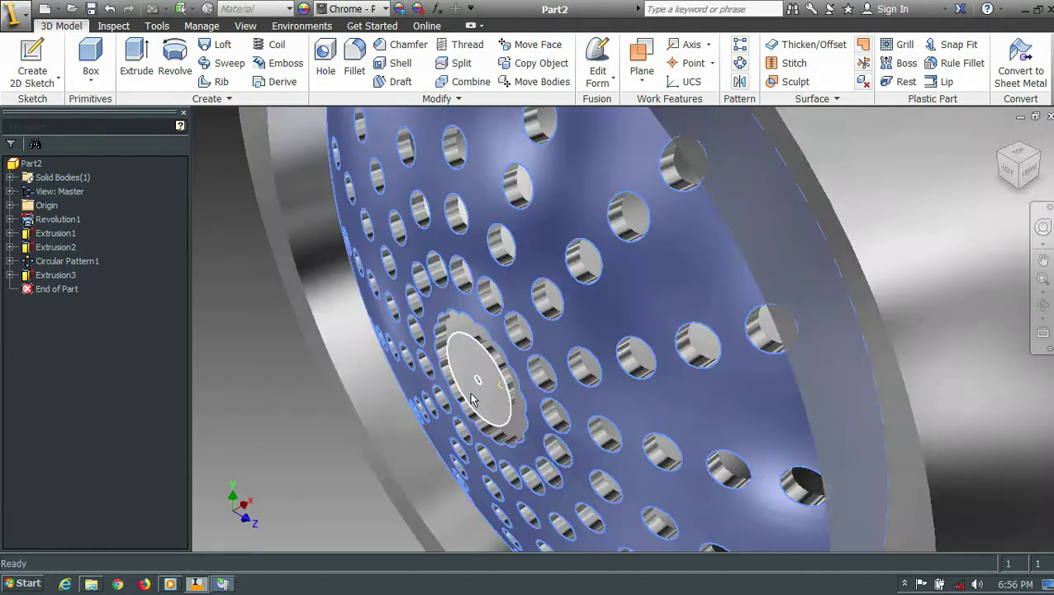
{"action": "scroll", "coordinate": [471, 372], "scroll_direction": "down", "scroll_amount": 10}
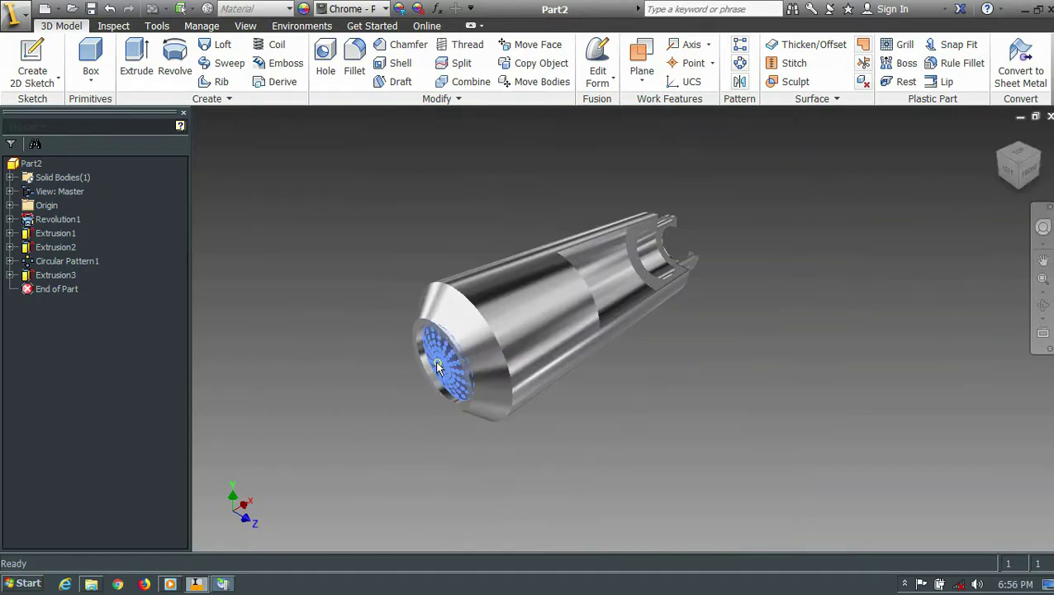
Give the selected perforated end face the Metal 2400F Hot appearance and zoom to inspect it.
{"action": "left_click", "coordinate": [384, 10]}
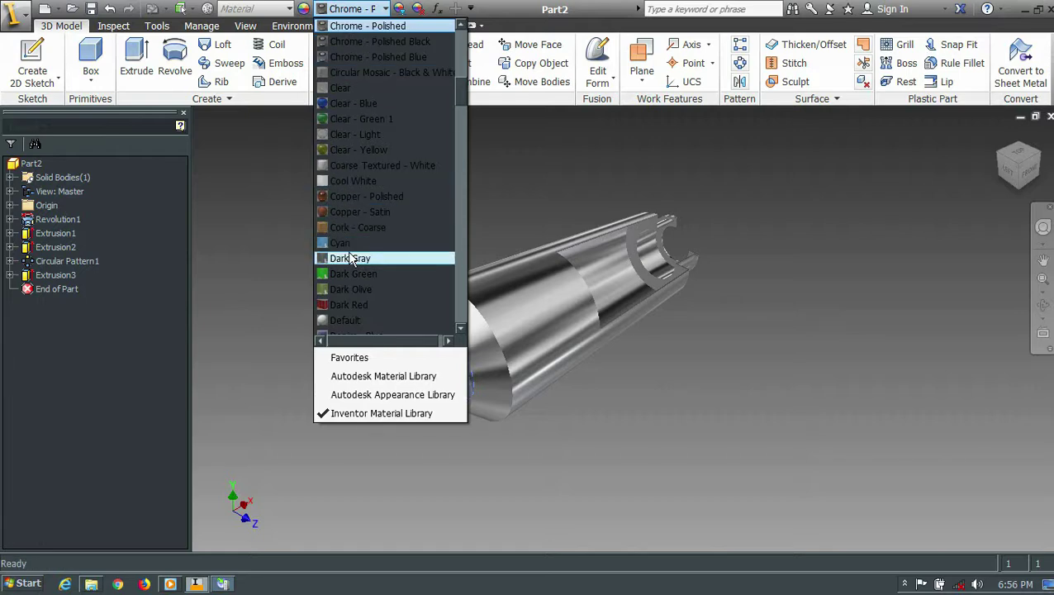
{"action": "scroll", "coordinate": [373, 248], "scroll_direction": "down", "scroll_amount": 10}
{"action": "scroll", "coordinate": [379, 275], "scroll_direction": "down", "scroll_amount": 3}
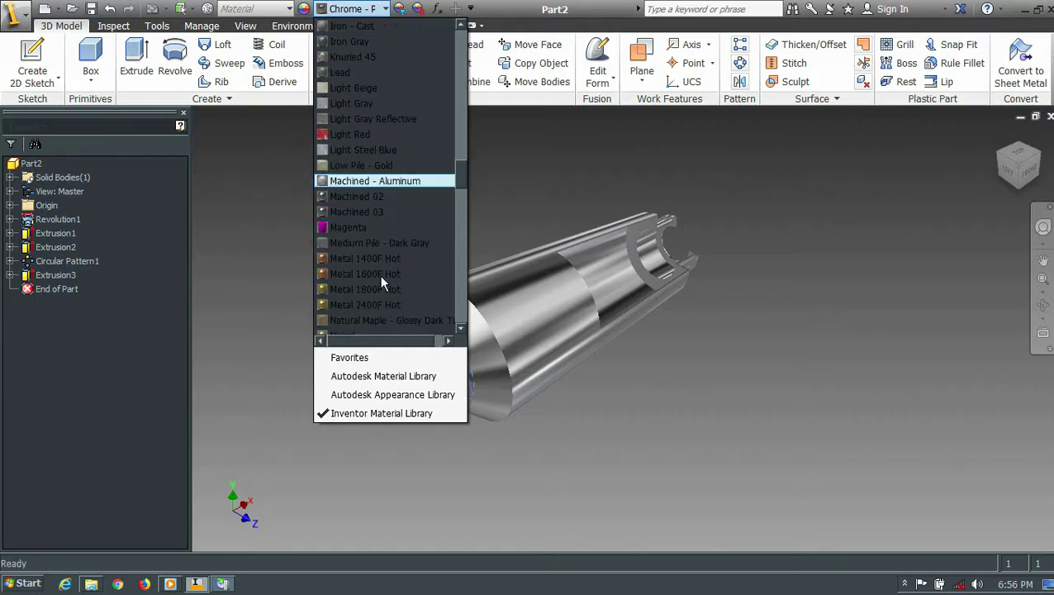
{"action": "left_click", "coordinate": [375, 304]}
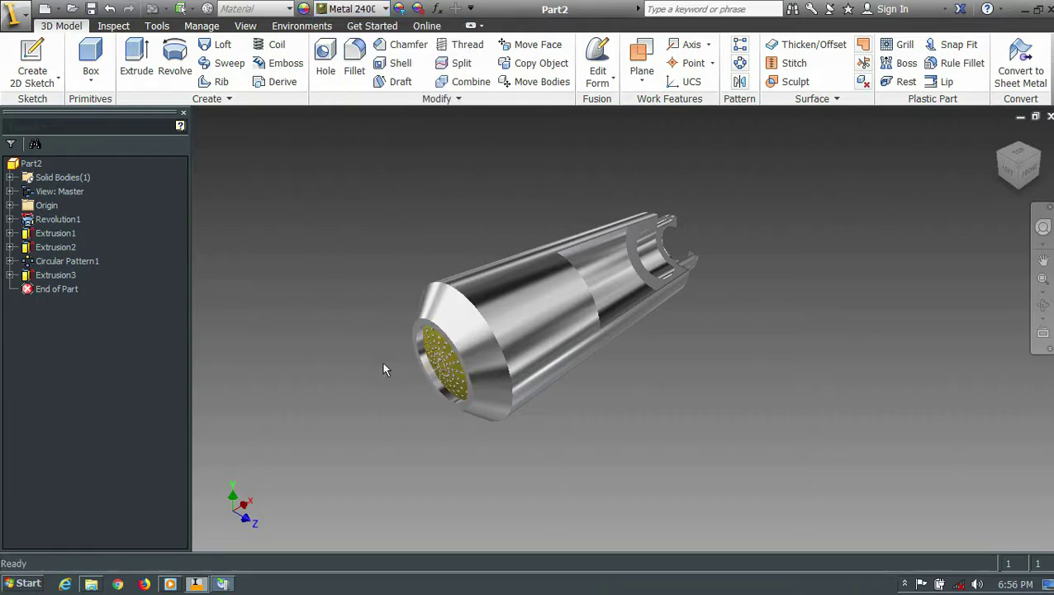
{"action": "scroll", "coordinate": [379, 363], "scroll_direction": "down", "scroll_amount": 5}
{"action": "scroll", "coordinate": [379, 364], "scroll_direction": "down", "scroll_amount": 3}
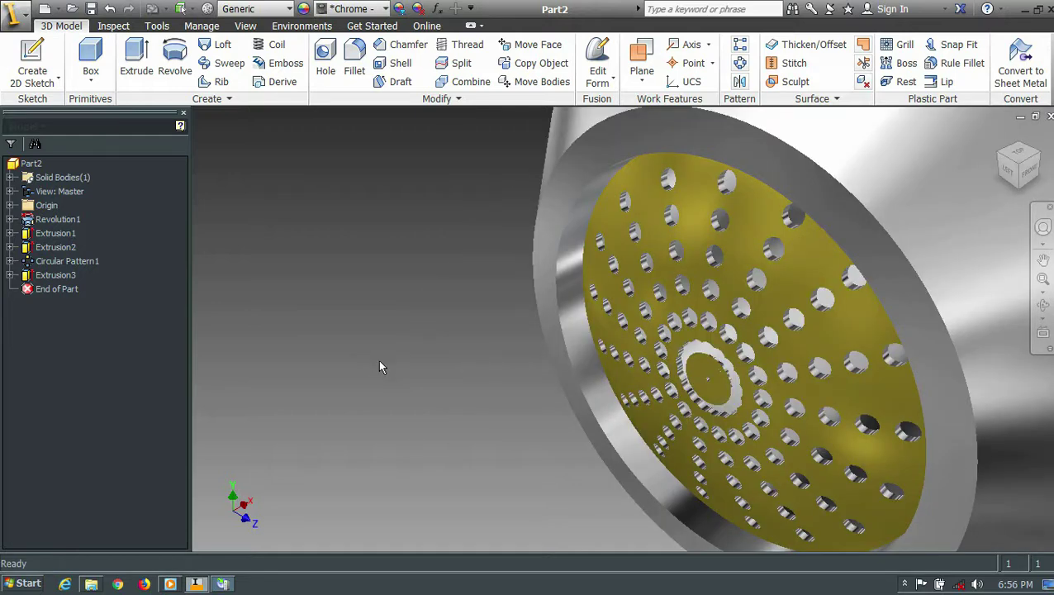
{"action": "scroll", "coordinate": [379, 363], "scroll_direction": "up", "scroll_amount": 3}
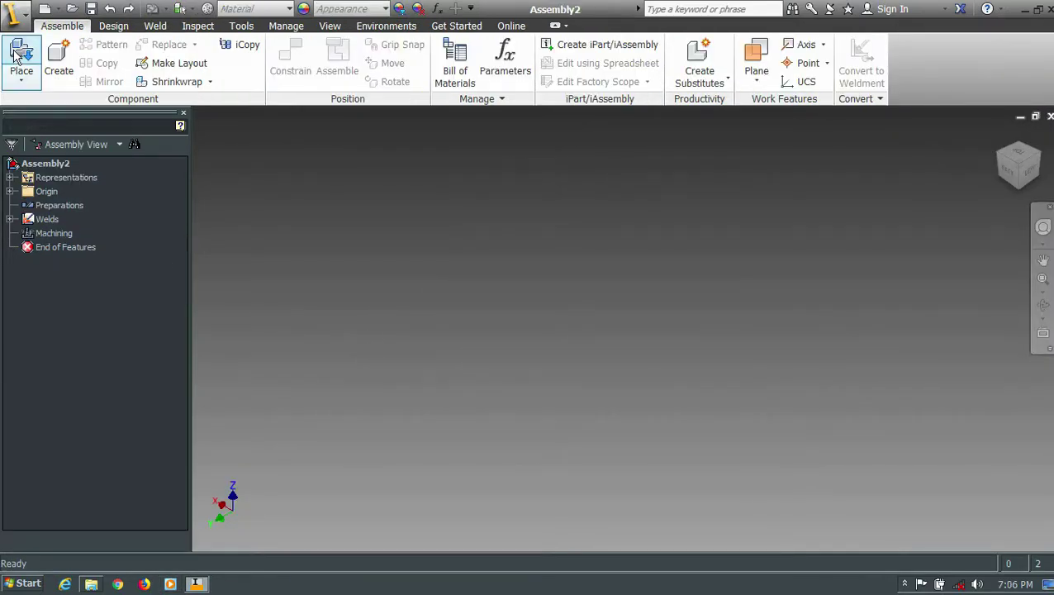
Place one copy of the mufler part into Assembly2.
{"action": "left_click", "coordinate": [18, 56]}
{"action": "left_click", "coordinate": [472, 232]}
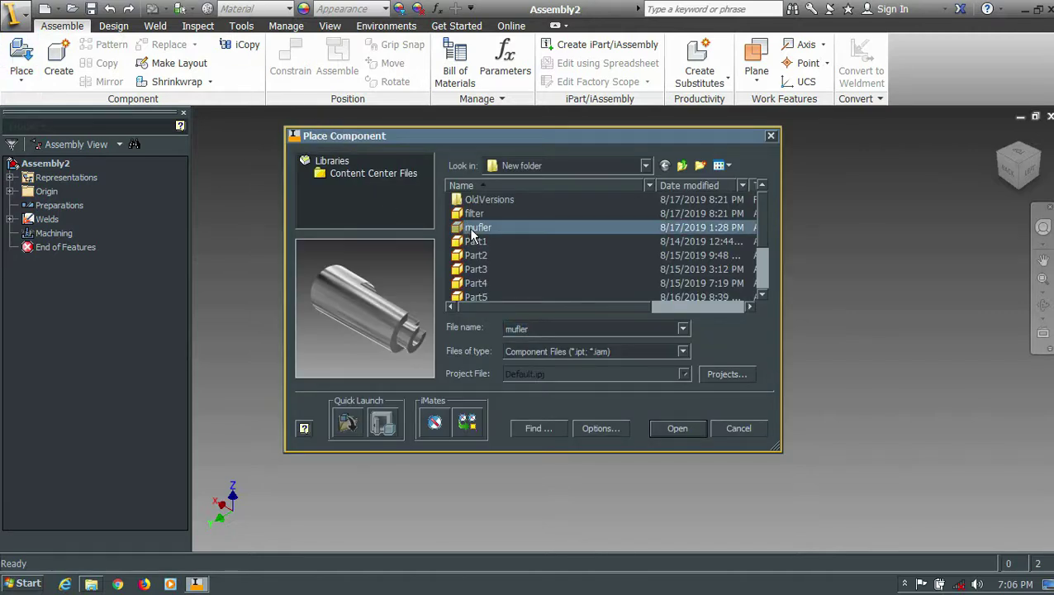
{"action": "left_click", "coordinate": [675, 429]}
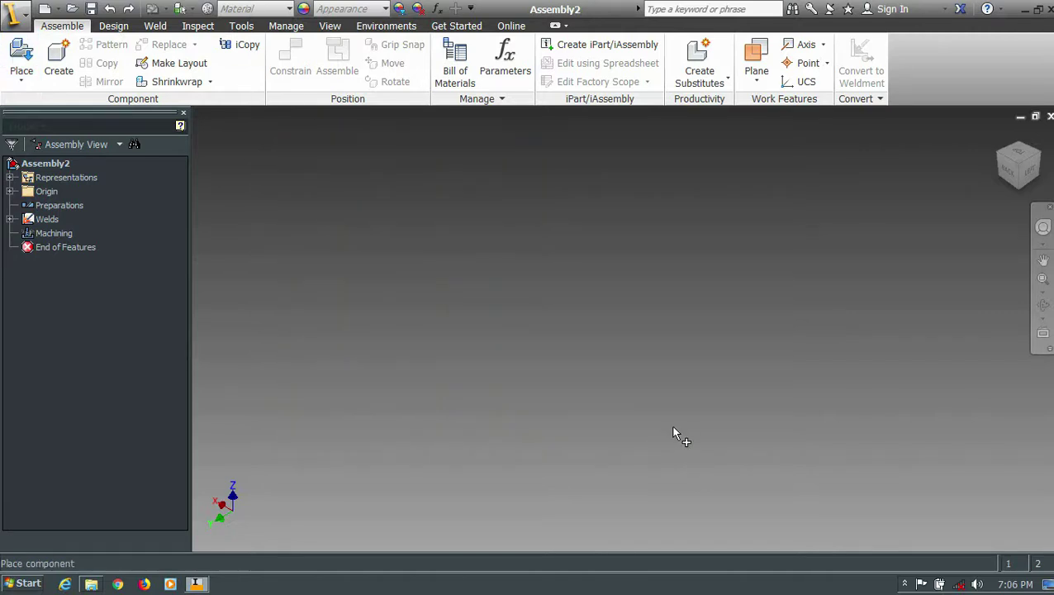
{"action": "left_click", "coordinate": [560, 294]}
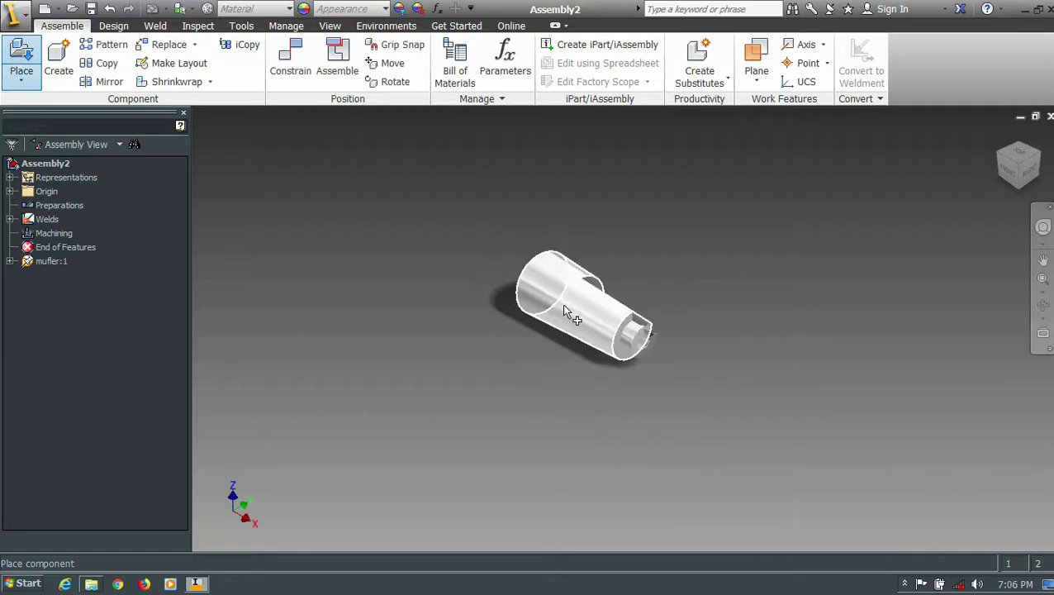
{"action": "middle_click_drag", "start_coordinate": [781, 202], "coordinate": [535, 246], "text": "shift"}
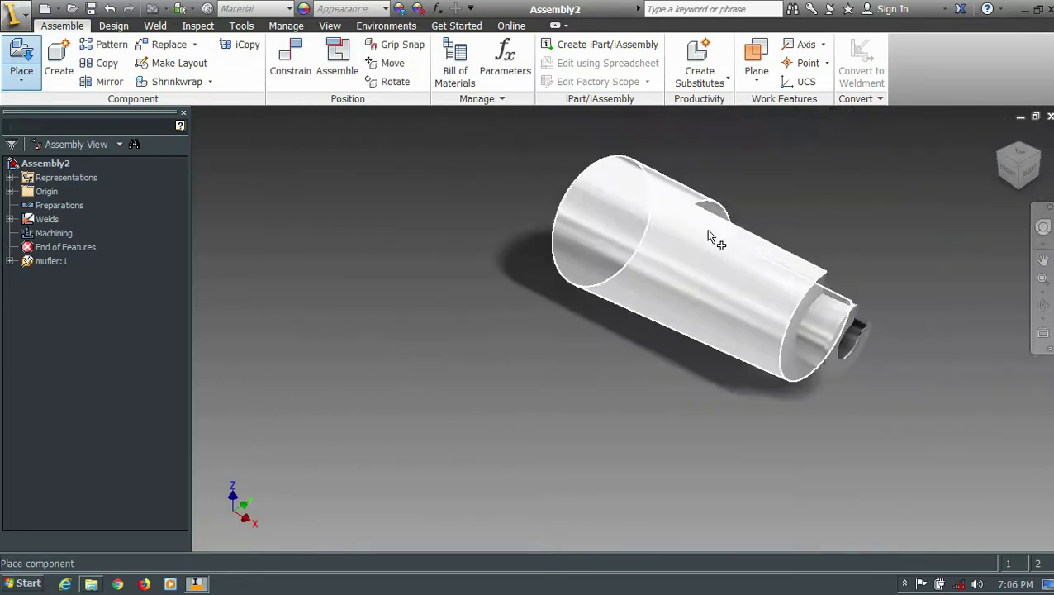
{"action": "right_click", "coordinate": [472, 268]}
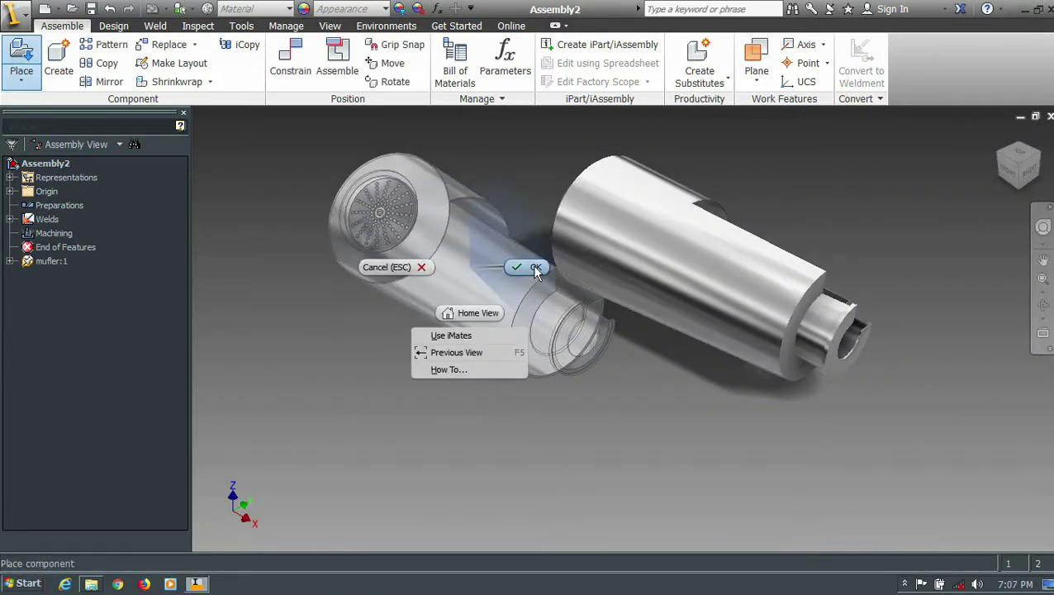
{"action": "left_click", "coordinate": [532, 265]}
{"action": "mouse_move", "coordinate": [1019, 164]}
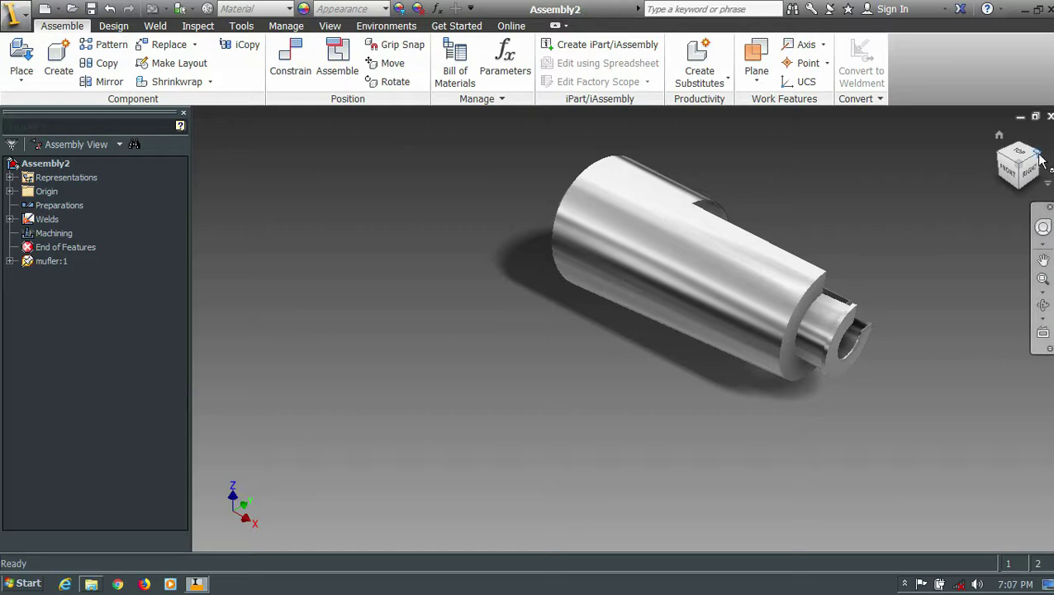
Rotate the view to back-right and back-left corners to inspect the cutaway and gold end.
{"action": "left_click", "coordinate": [1042, 158]}
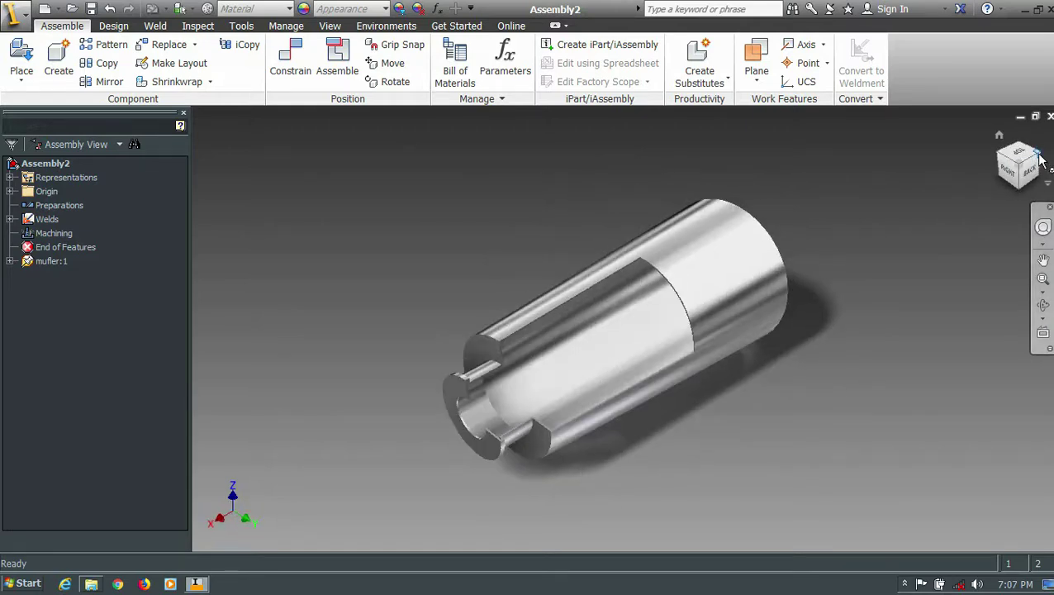
{"action": "left_click", "coordinate": [1039, 157]}
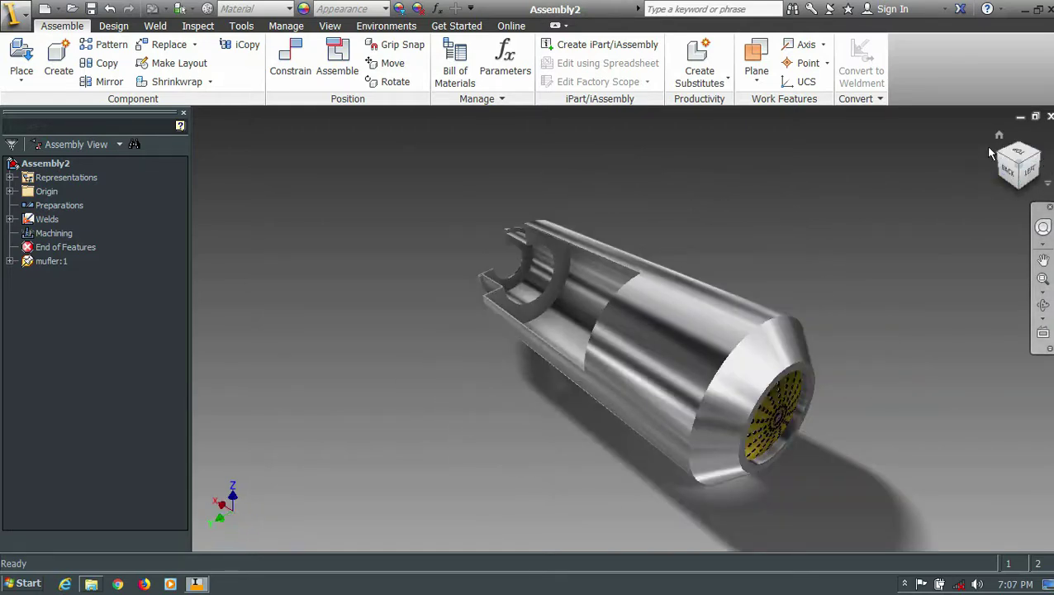
{"action": "right_click", "coordinate": [998, 144]}
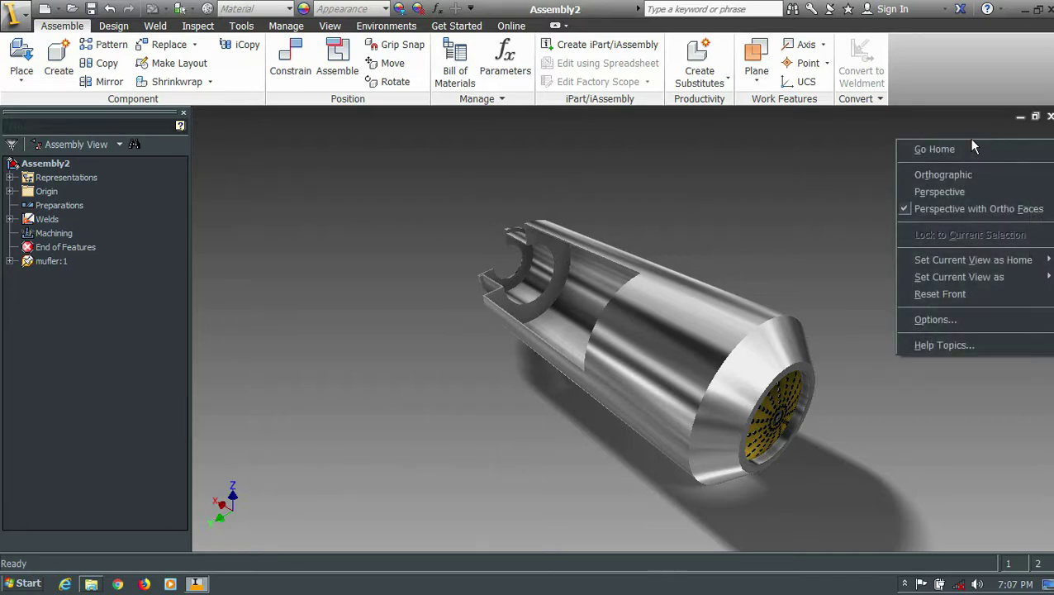
{"action": "left_click", "coordinate": [836, 156]}
Place one copy of the filter part into the assembly.
{"action": "left_click", "coordinate": [21, 58]}
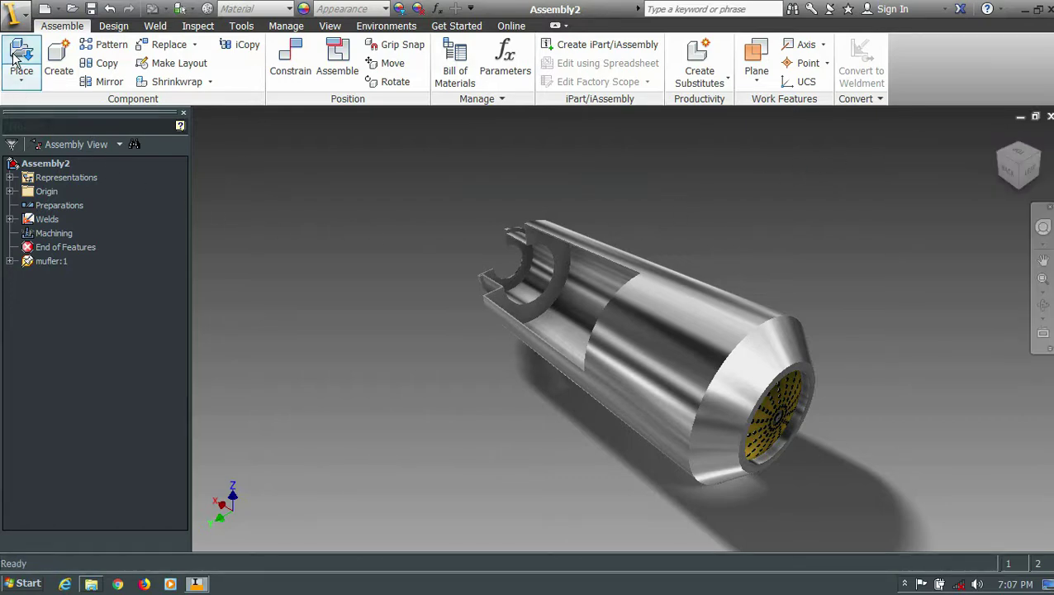
{"action": "left_click", "coordinate": [493, 213]}
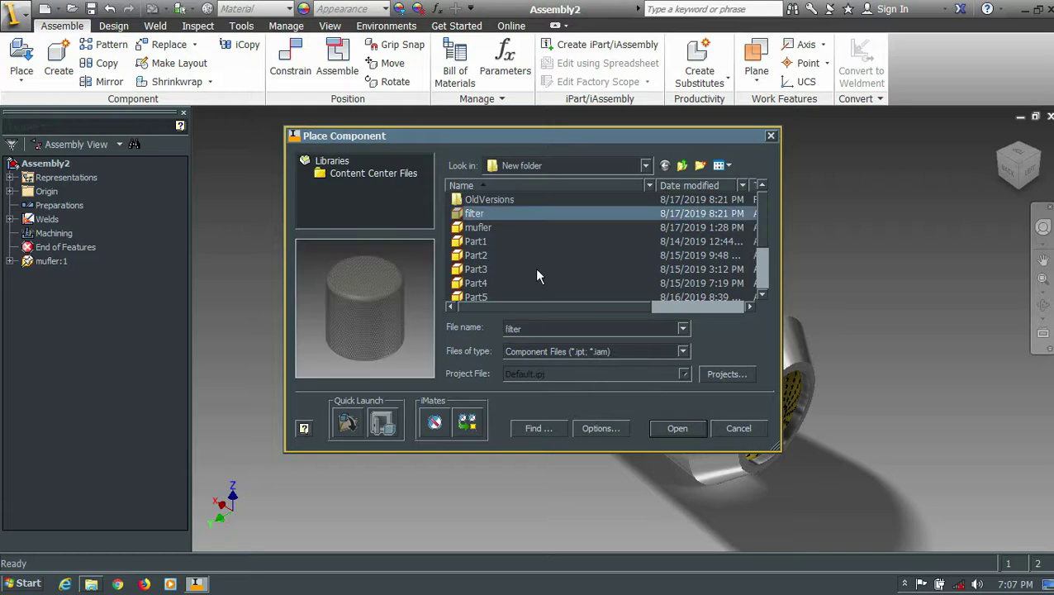
{"action": "left_click", "coordinate": [674, 428]}
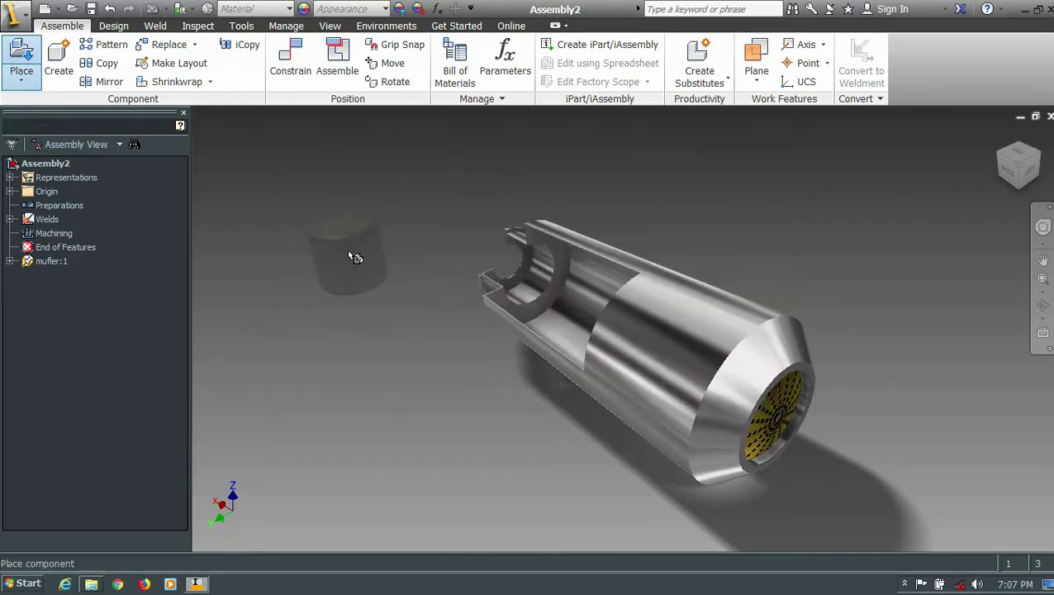
{"action": "left_click", "coordinate": [355, 258]}
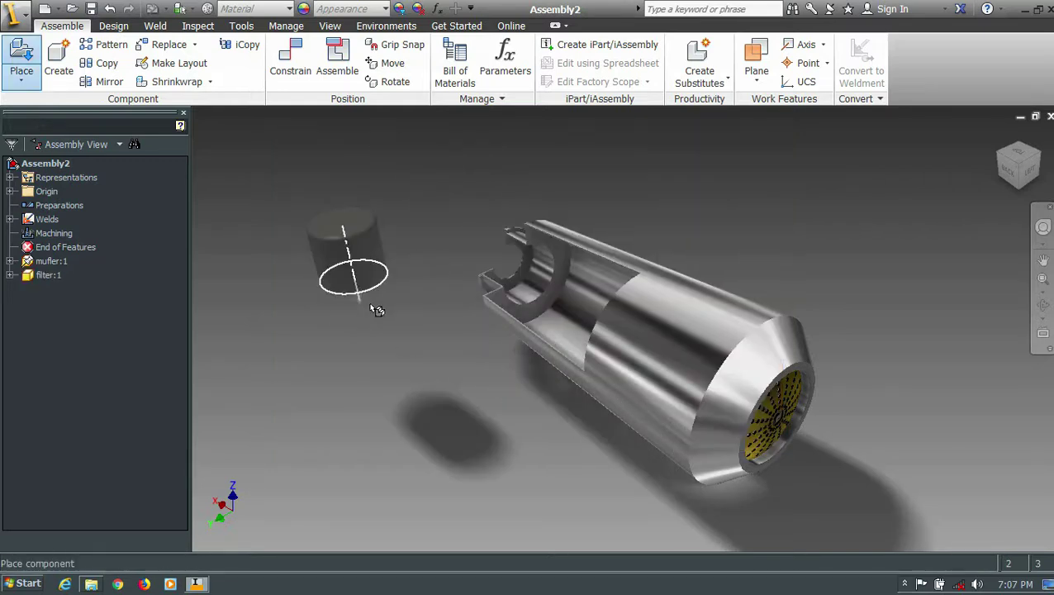
{"action": "right_click", "coordinate": [203, 229]}
{"action": "left_click", "coordinate": [240, 228]}
Place one copy of the blue pipa part into the assembly.
{"action": "key", "text": "p"}
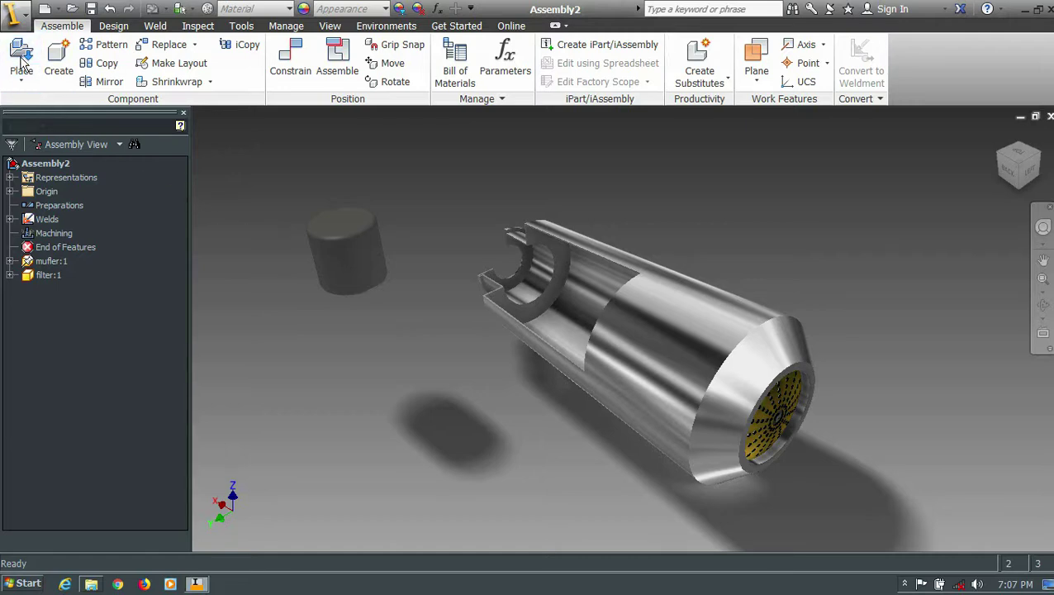
{"action": "left_click", "coordinate": [459, 255]}
{"action": "scroll", "coordinate": [459, 255], "scroll_direction": "down", "scroll_amount": 2}
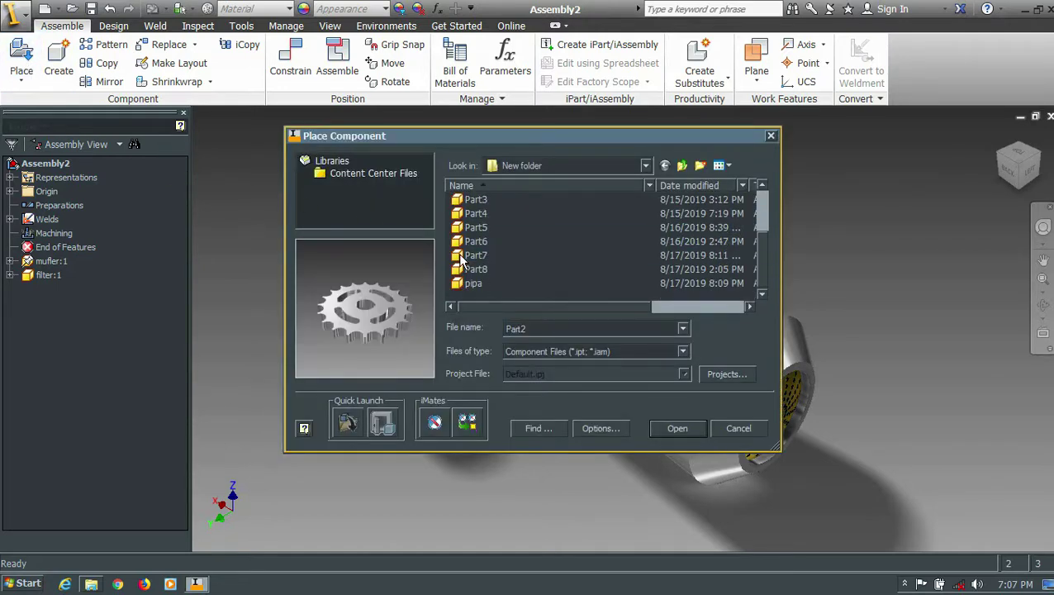
{"action": "left_click", "coordinate": [473, 283]}
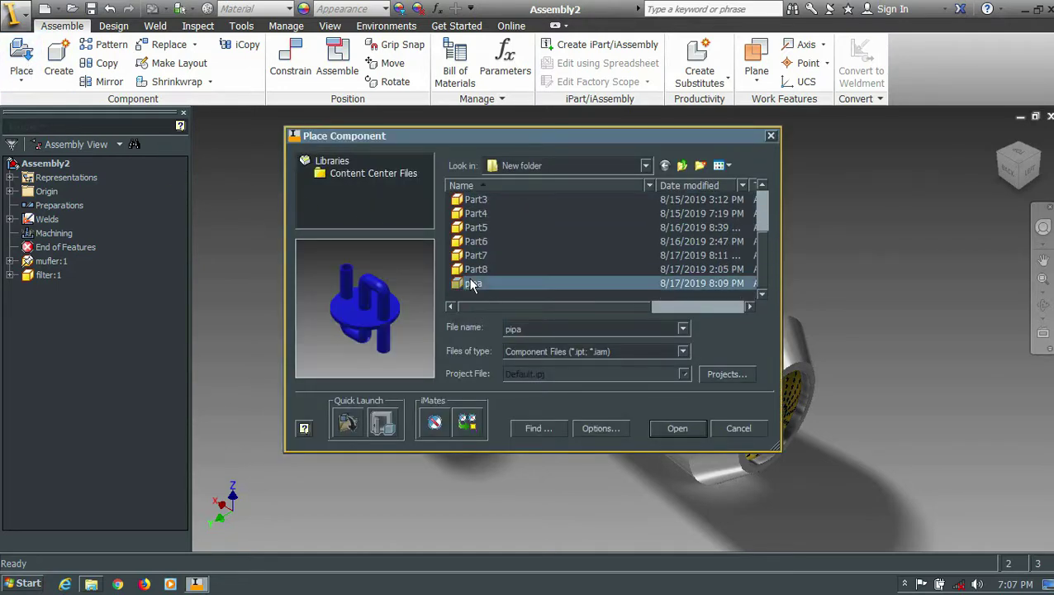
{"action": "left_click", "coordinate": [672, 433]}
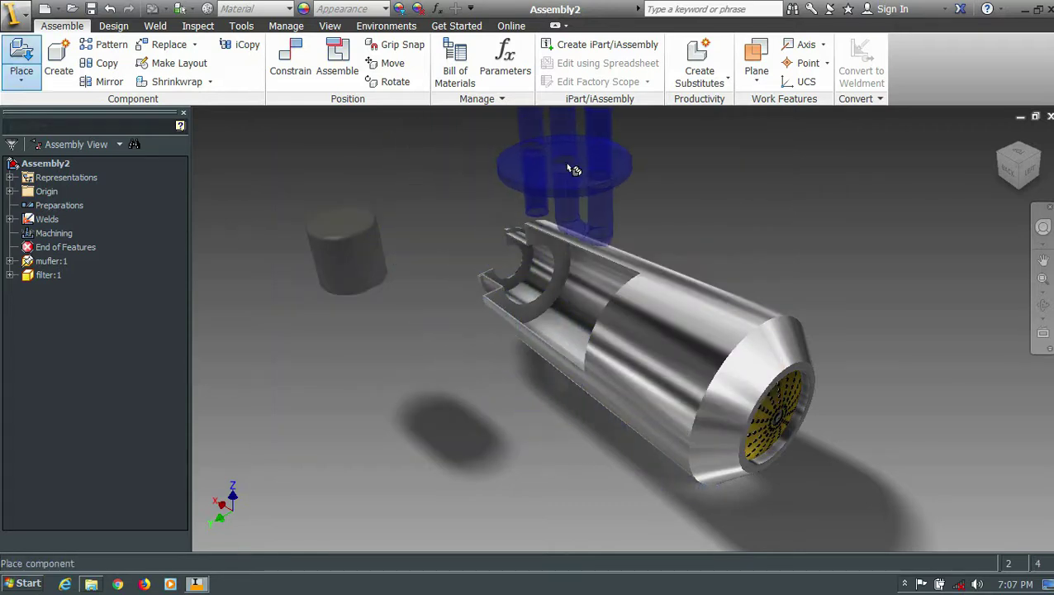
{"action": "left_click", "coordinate": [363, 372]}
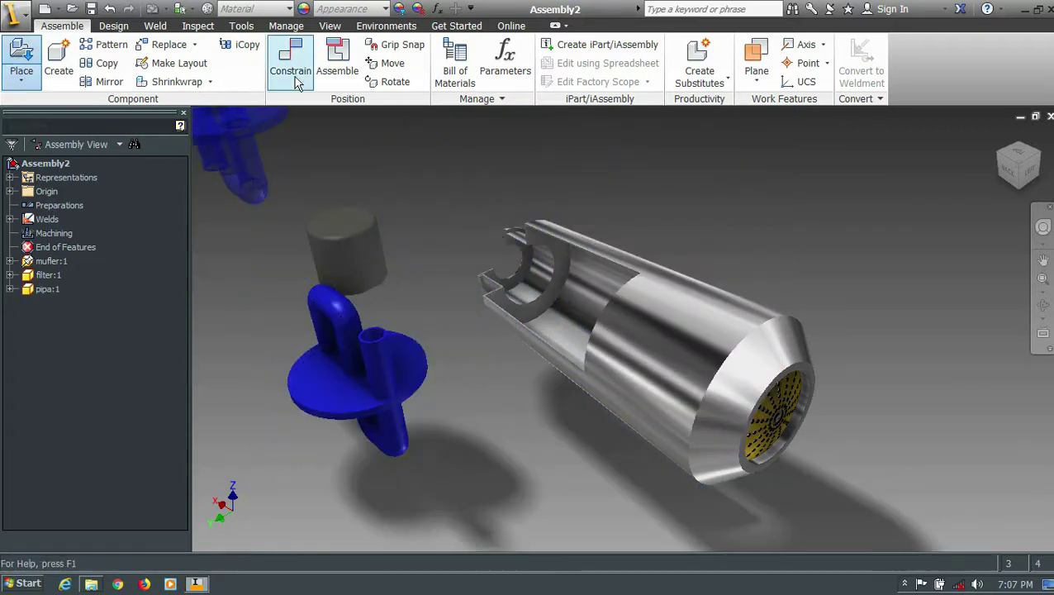
{"action": "right_click", "coordinate": [301, 193]}
{"action": "left_click", "coordinate": [307, 235]}
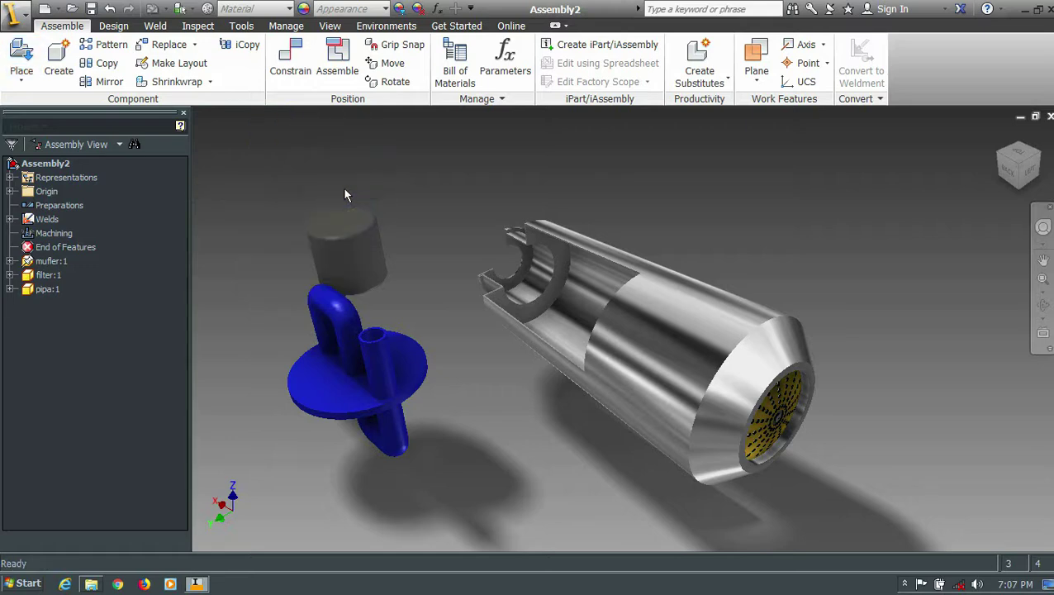
{"action": "left_click", "coordinate": [290, 58]}
Insert-constrain the blue pipe's disc edge into the muffler slot with a 150 offset.
{"action": "left_click", "coordinate": [285, 177]}
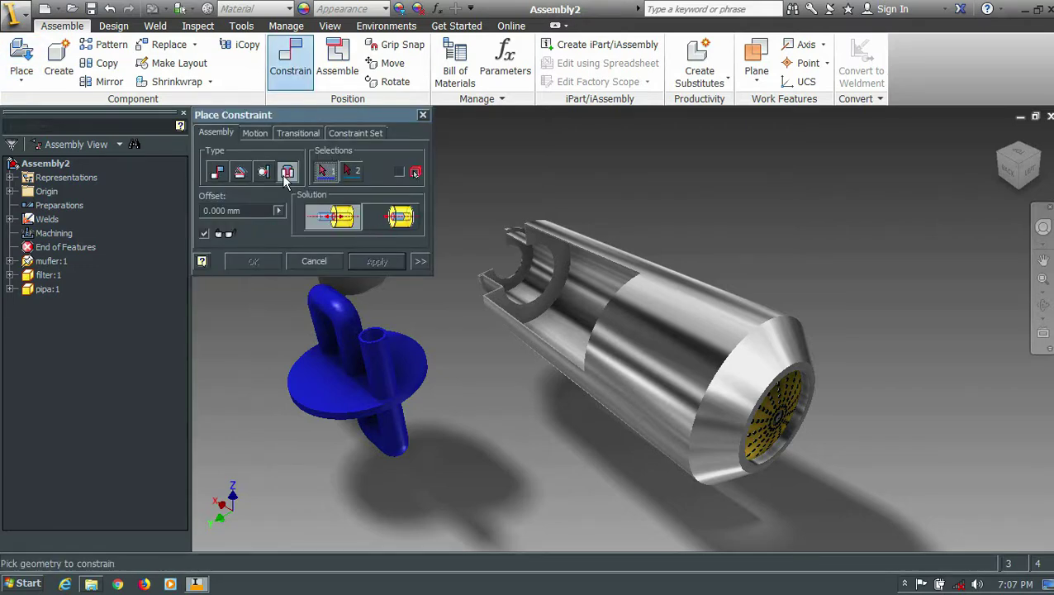
{"action": "left_click", "coordinate": [317, 407]}
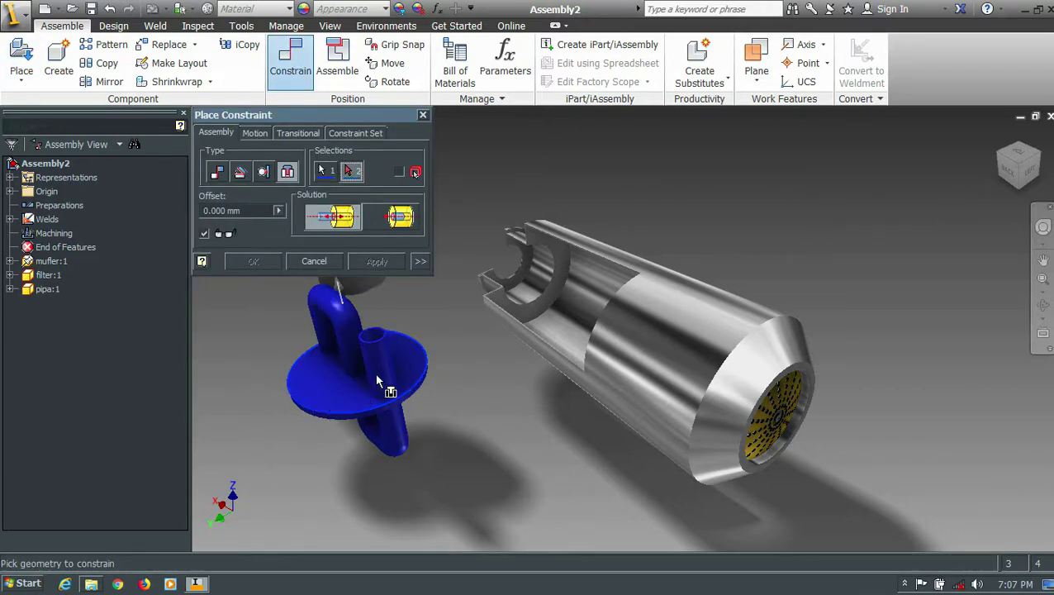
{"action": "left_click", "coordinate": [522, 311]}
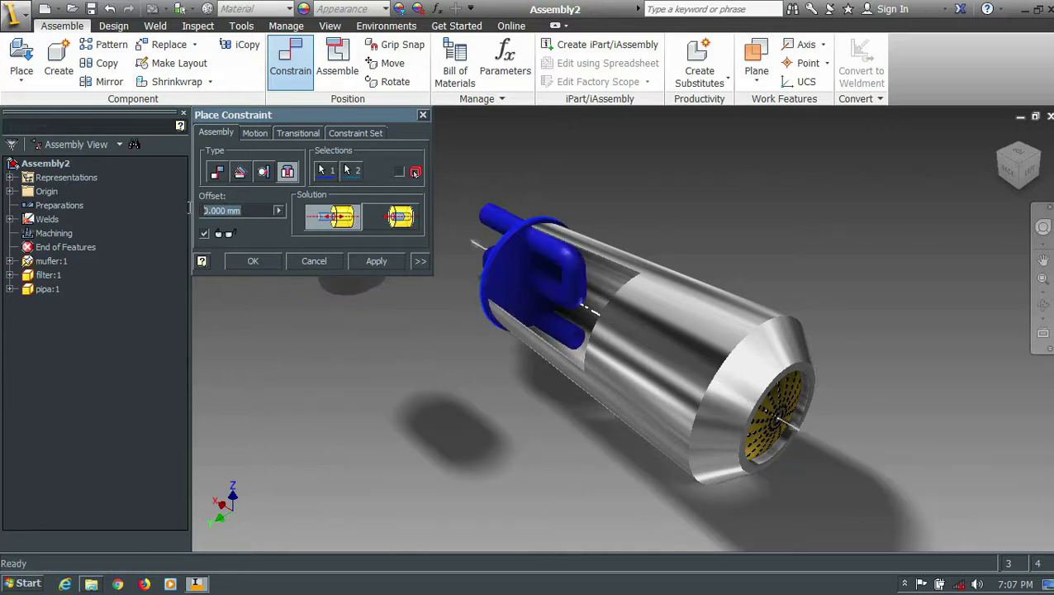
{"action": "type", "text": "150"}
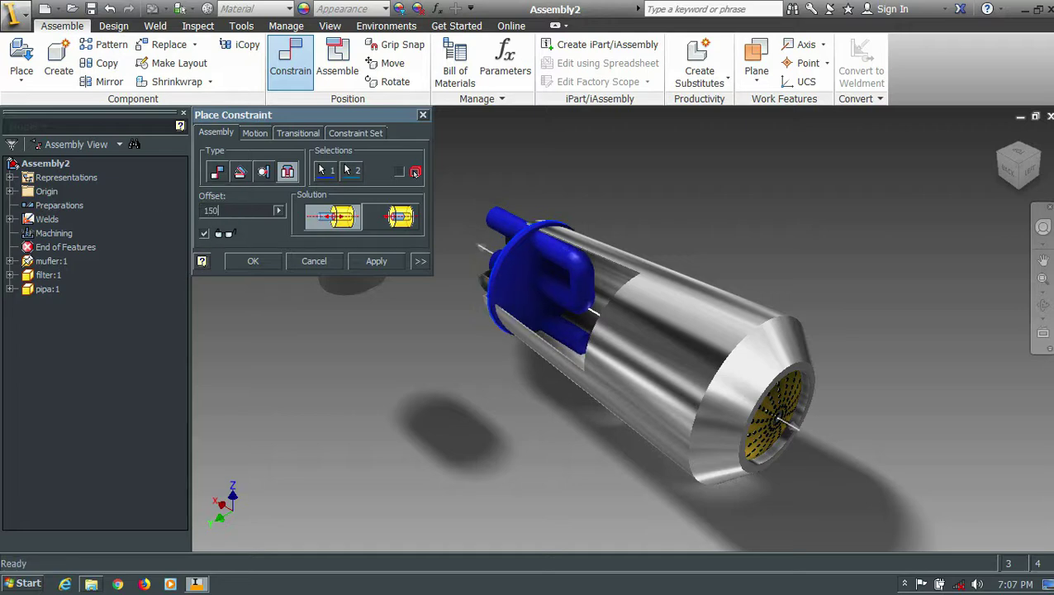
{"action": "left_click", "coordinate": [373, 261]}
Insert-constrain the filter cylinder's top edge into the muffler's opening.
{"action": "left_click_drag", "start_coordinate": [345, 115], "coordinate": [835, 96]}
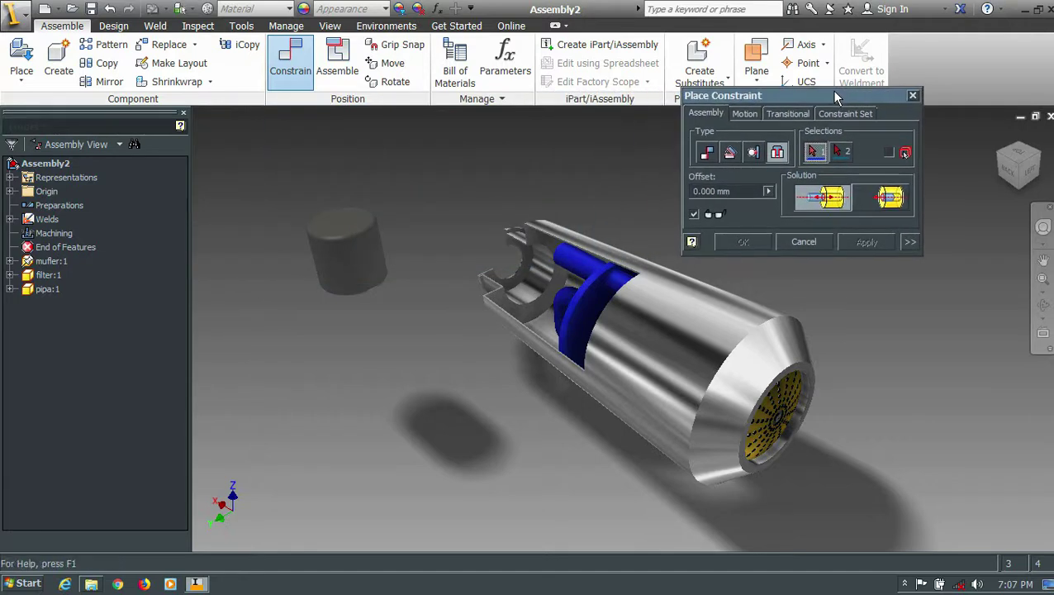
{"action": "left_click", "coordinate": [352, 211]}
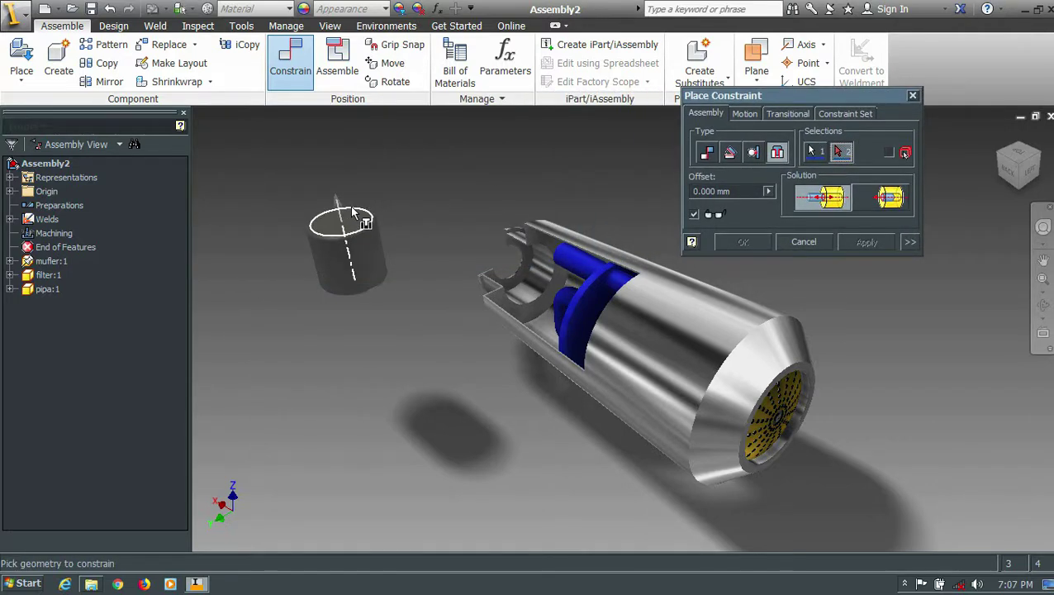
{"action": "left_click", "coordinate": [519, 281]}
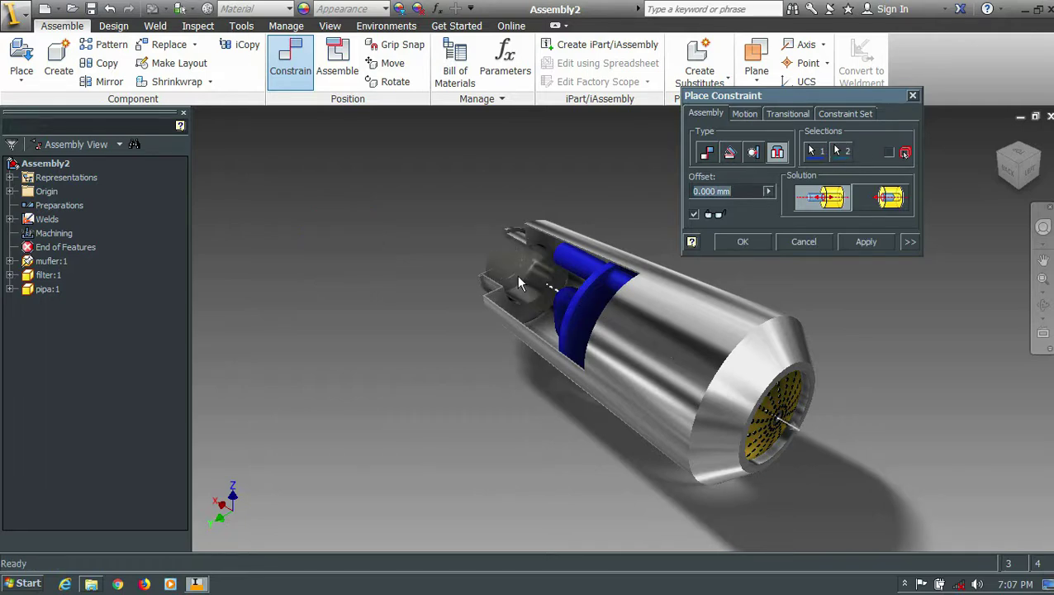
{"action": "left_click", "coordinate": [871, 240]}
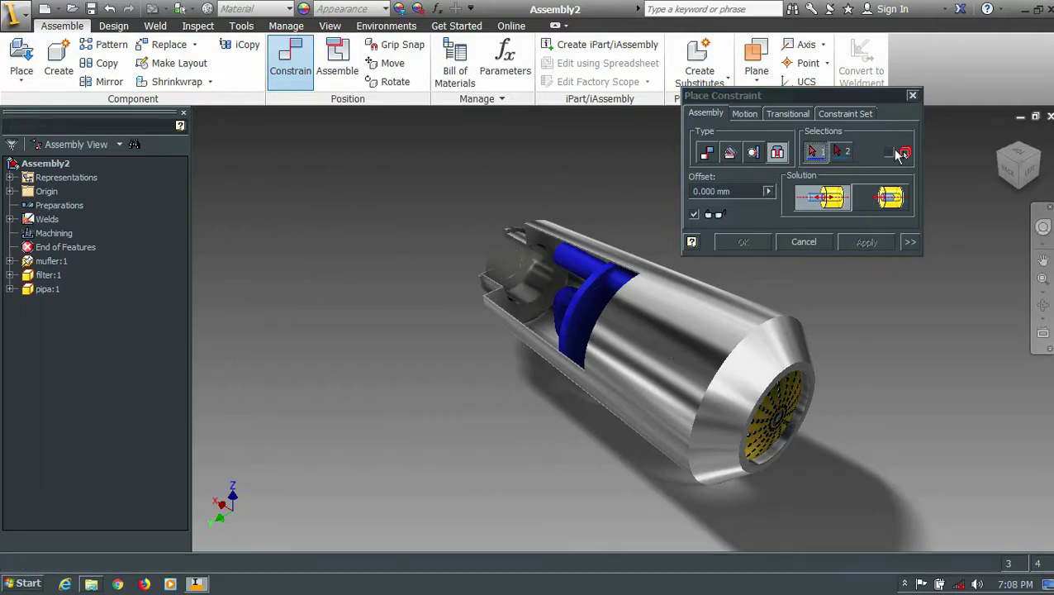
{"action": "left_click", "coordinate": [911, 94]}
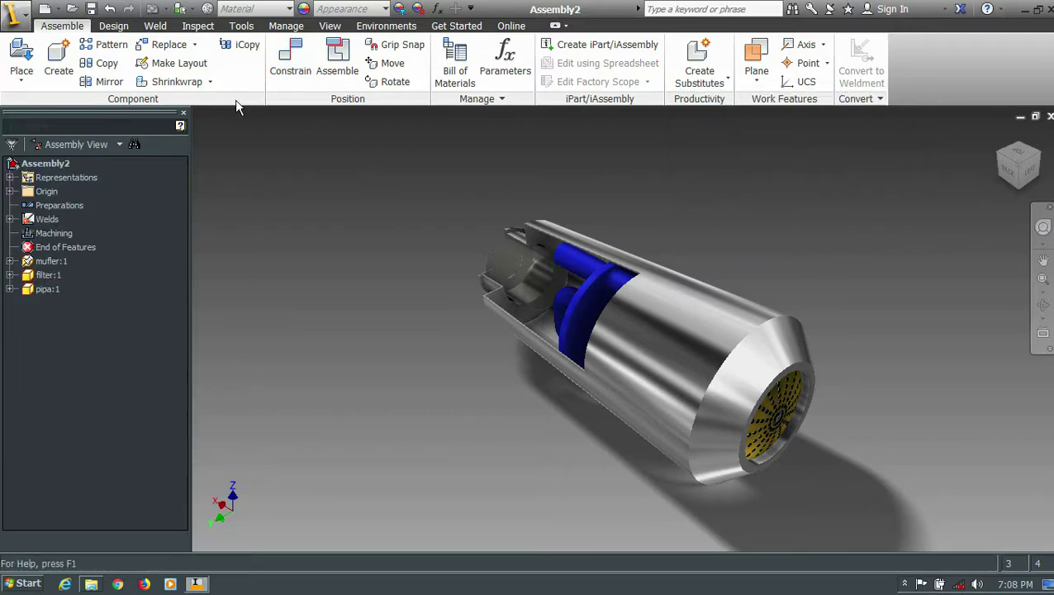
Orbit so the gold end faces front, then switch the display to Realistic with ray tracing.
{"action": "left_click", "coordinate": [1042, 157]}
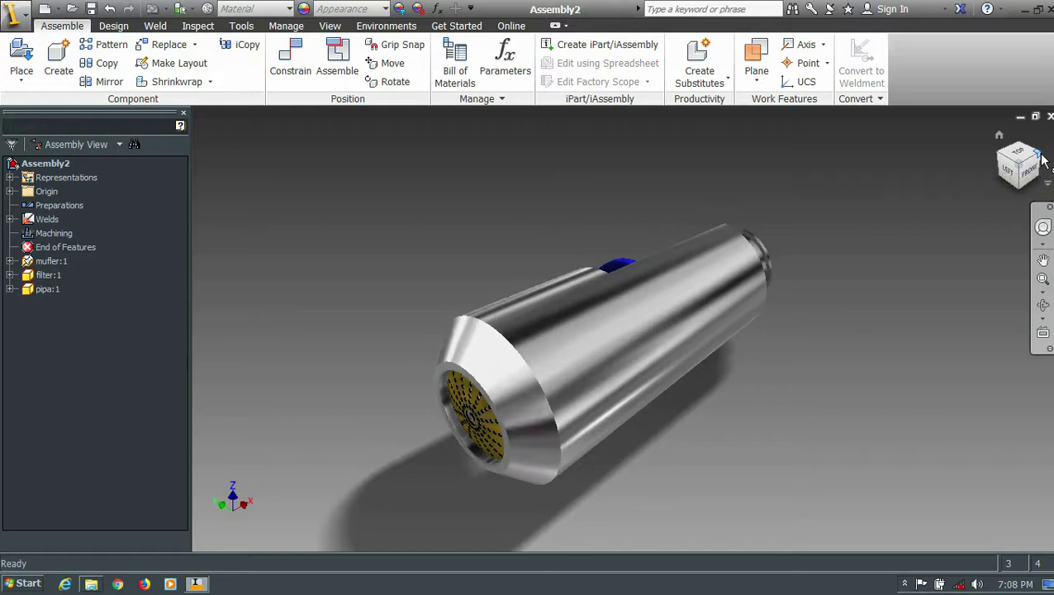
{"action": "left_click", "coordinate": [1043, 158]}
{"action": "left_click", "coordinate": [1042, 159]}
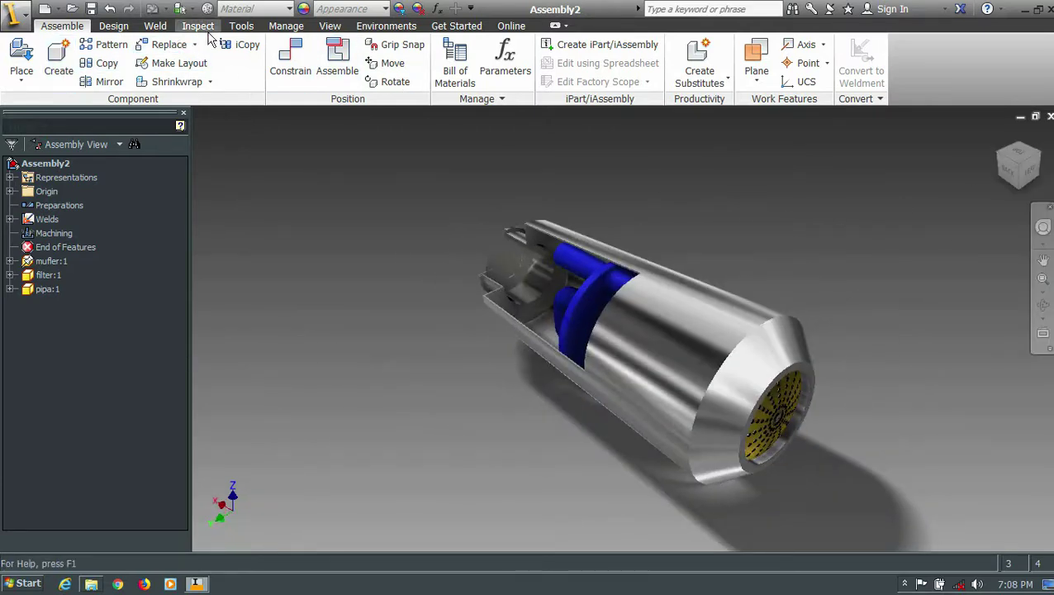
{"action": "left_click", "coordinate": [329, 26]}
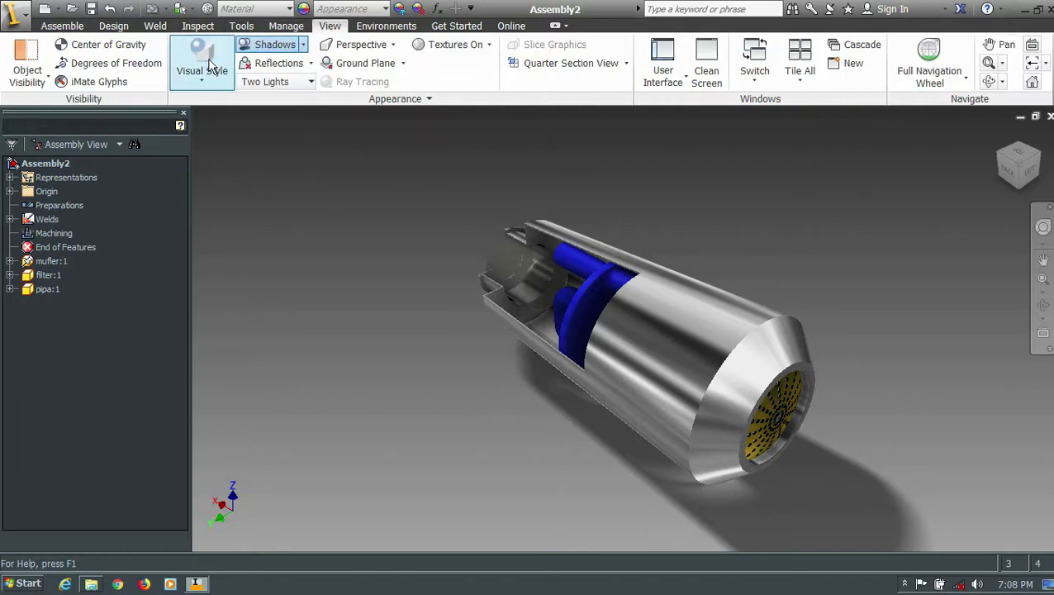
{"action": "left_click", "coordinate": [204, 66]}
{"action": "left_click", "coordinate": [223, 99]}
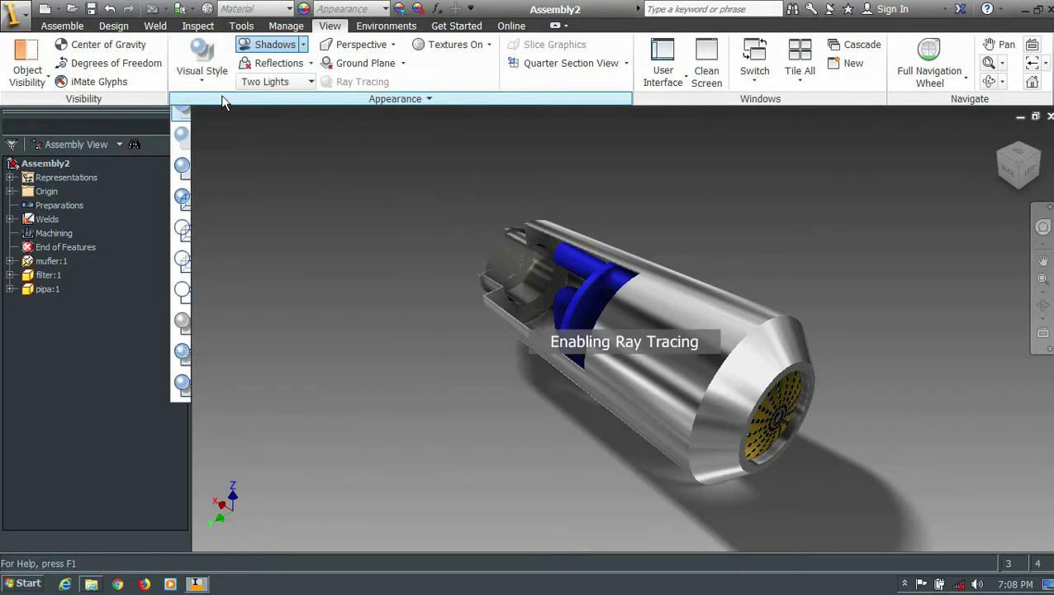